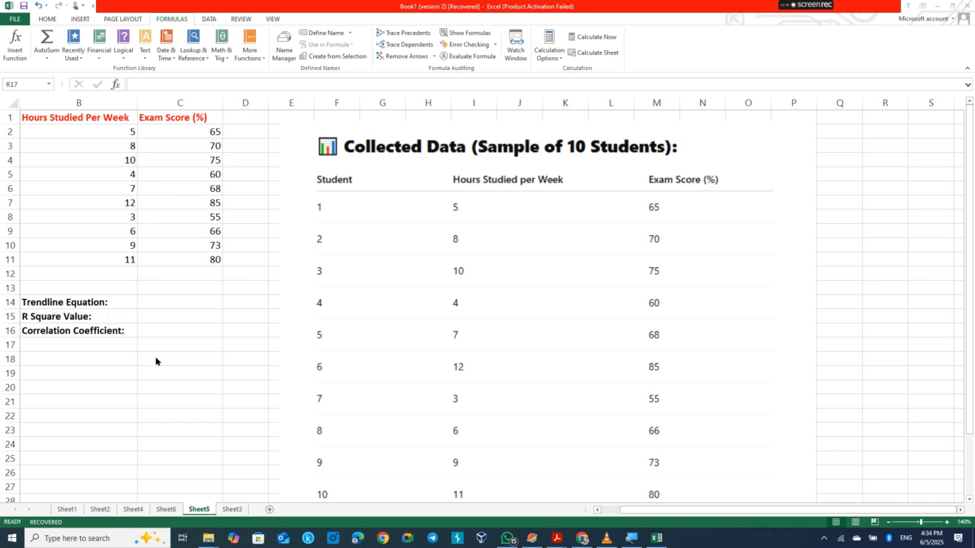
Step: Delete the pasted reference picture, leaving only the Student, Hours and Exam Score table
scroll(157, 362, left, 1)
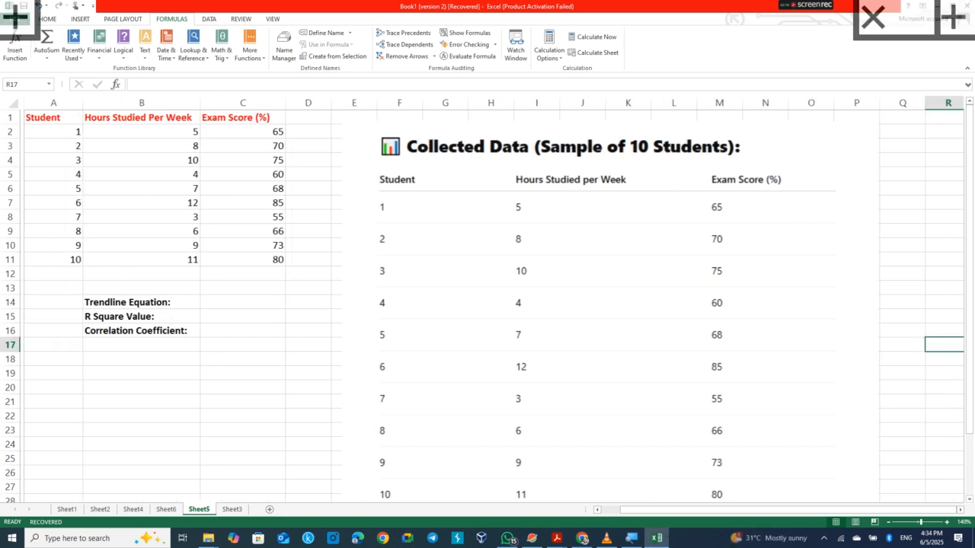
click(510, 242)
key(Delete)
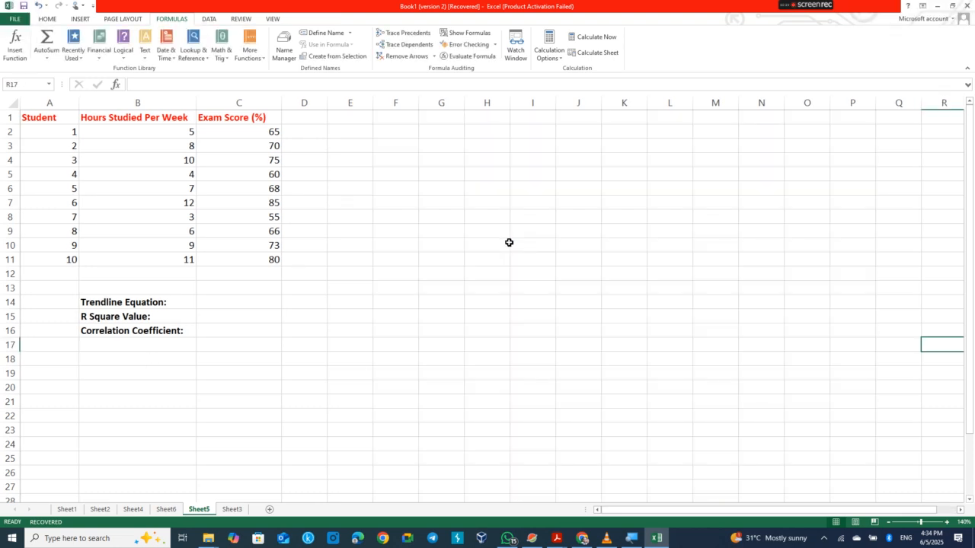
Step: Zoom the worksheet in to 220% and scroll back to column A
click(946, 523)
click(947, 522)
click(947, 523)
click(947, 522)
click(947, 522)
click(947, 522)
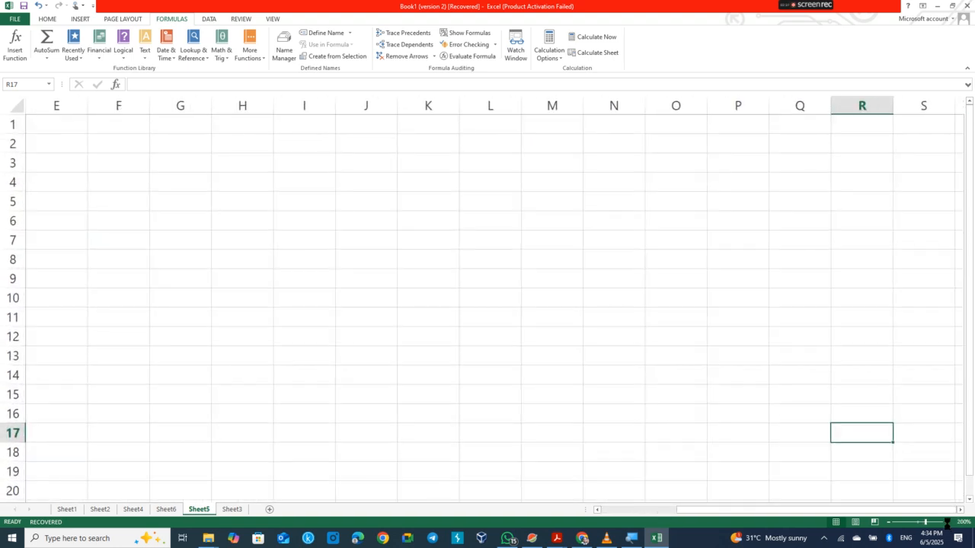
scroll(495, 305, left, 5)
click(947, 522)
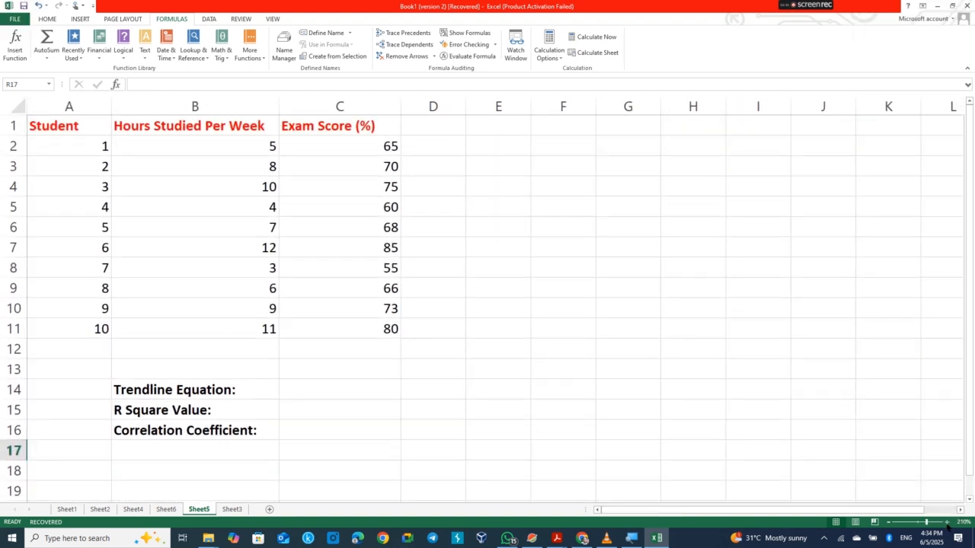
click(946, 523)
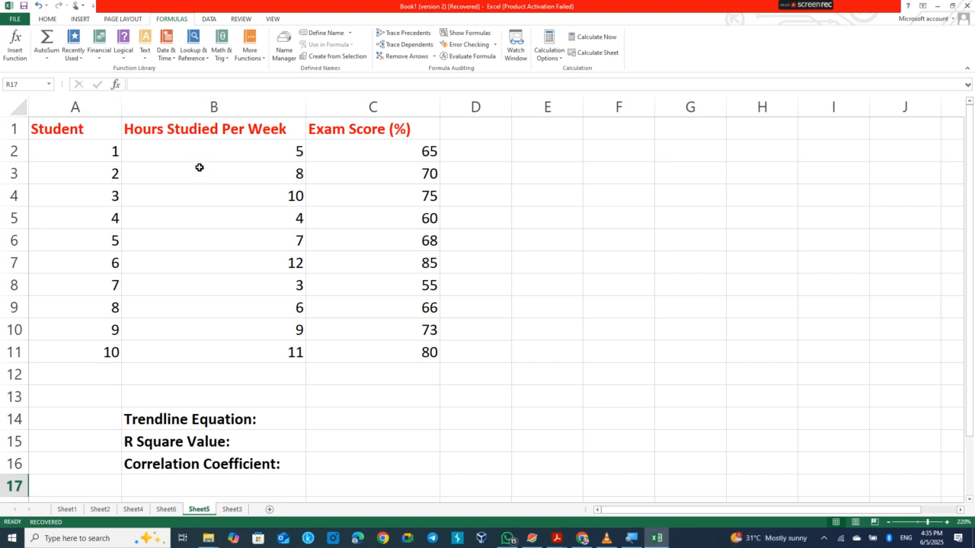
Step: Select B1:C11 and insert a plain Scatter chart of hours against exam score
drag(218, 126, 359, 240)
drag(404, 327, 404, 350)
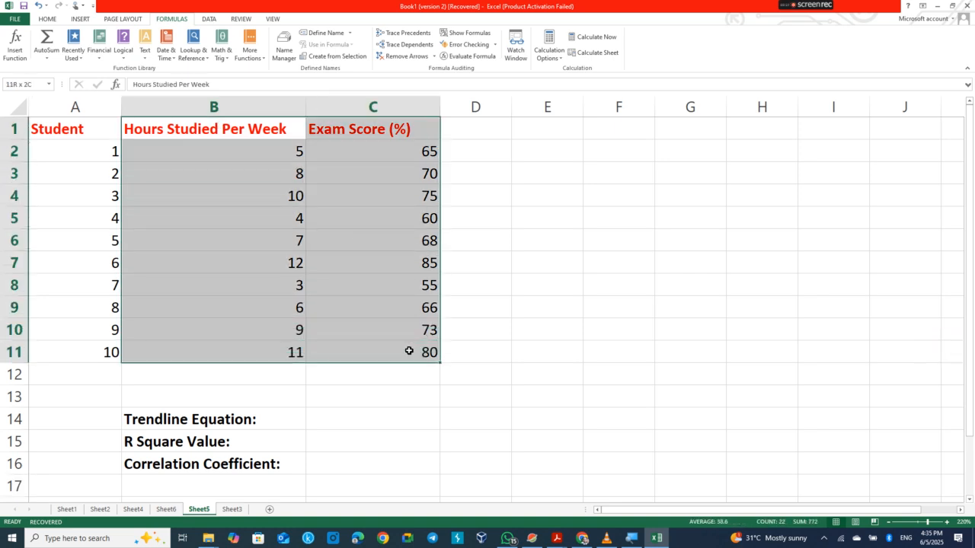
click(80, 19)
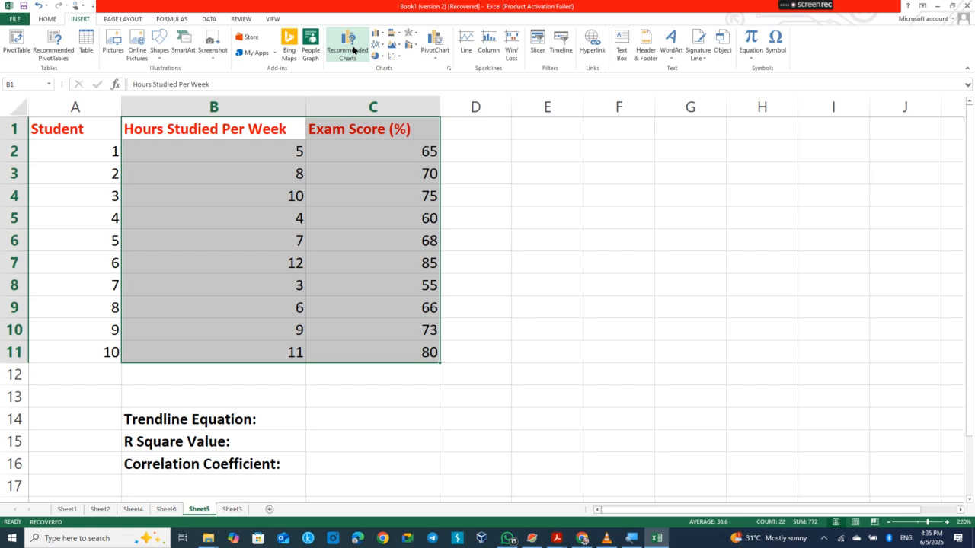
click(394, 60)
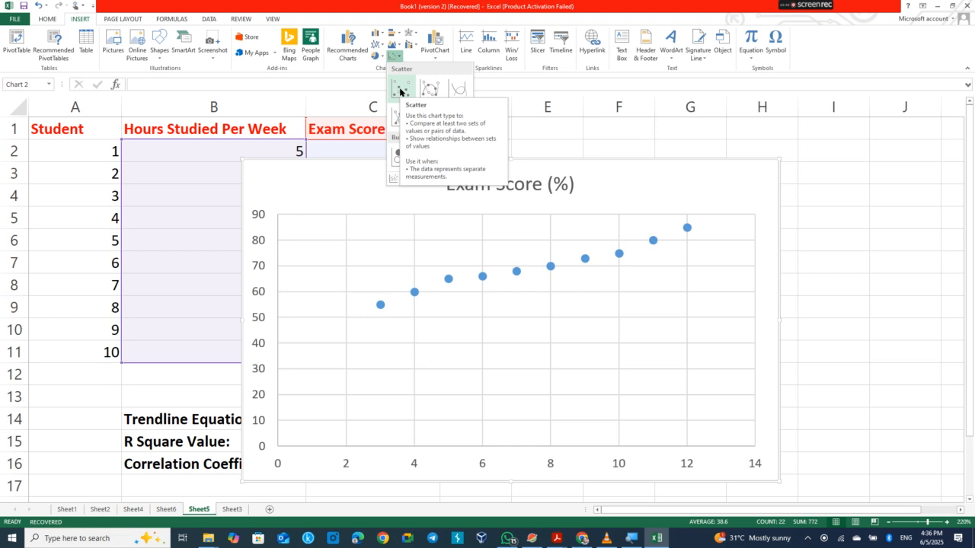
click(400, 93)
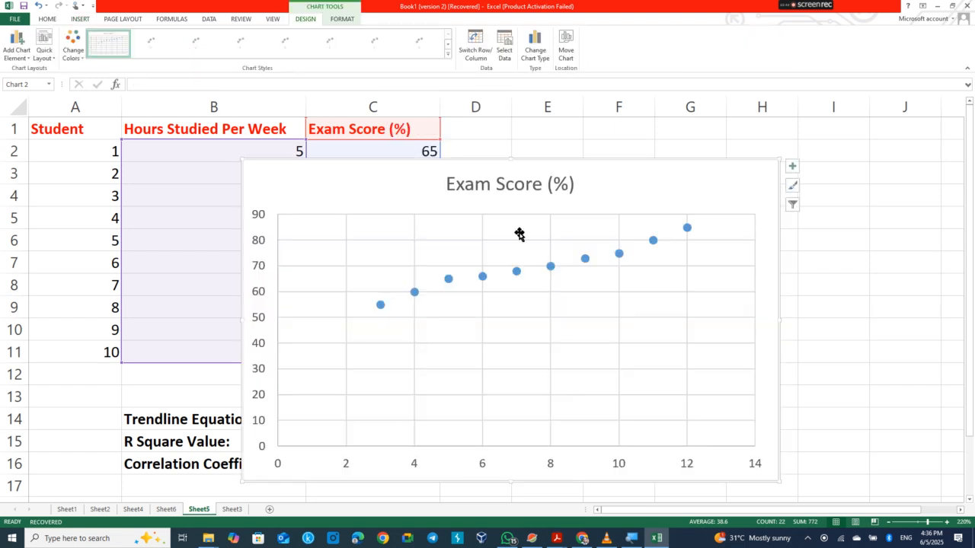
Step: Turn on the chart's axis titles and name the vertical axis 'Exam Score'
click(793, 168)
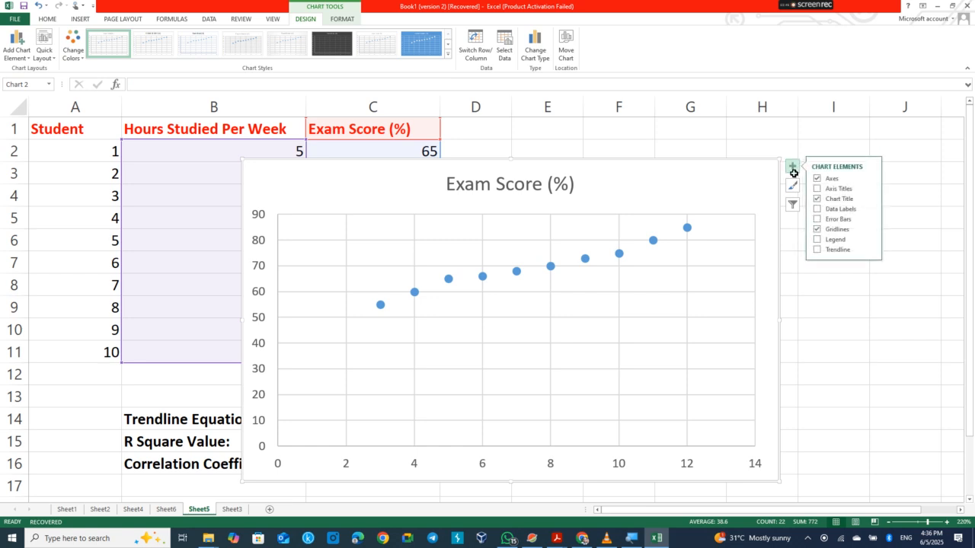
click(817, 190)
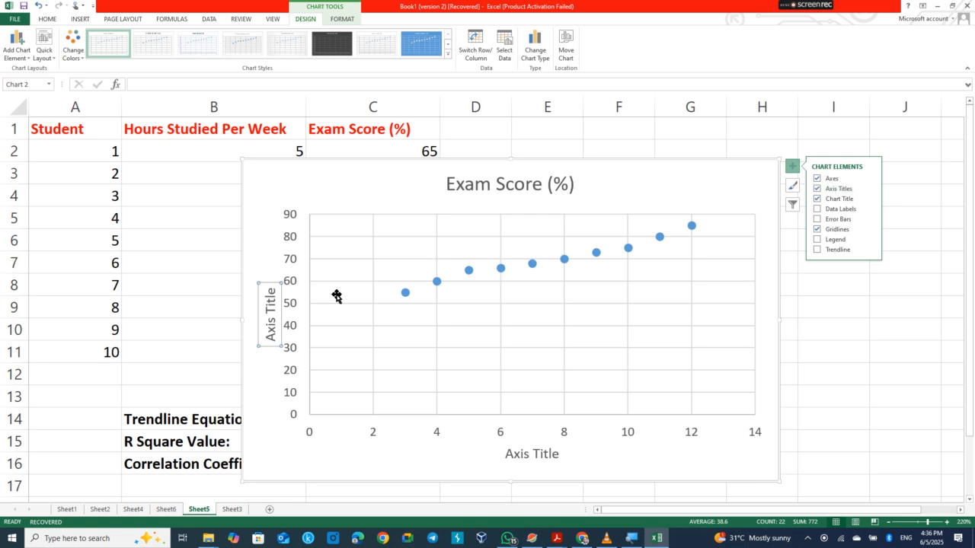
click(268, 318)
double_click(268, 321)
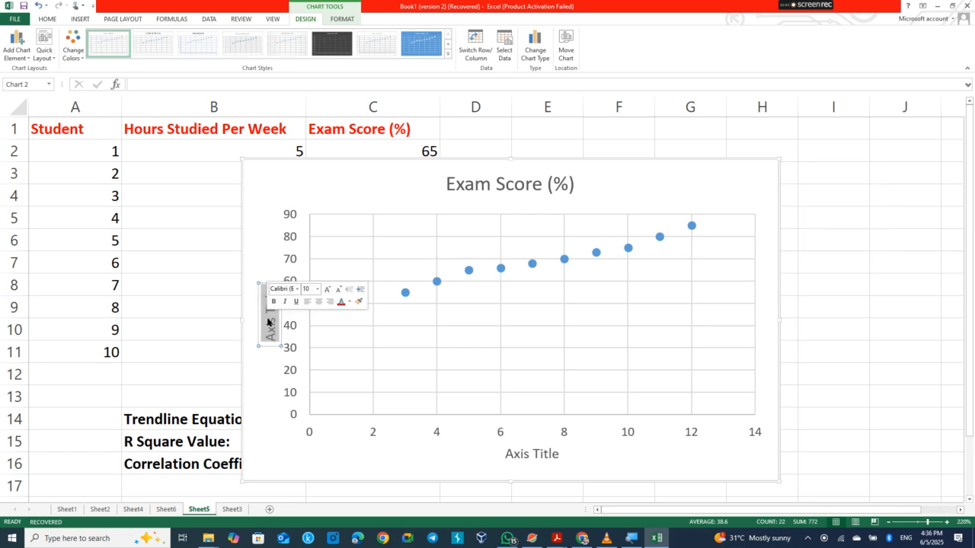
click(268, 322)
double_click(268, 323)
triple_click(267, 322)
text(Exa)
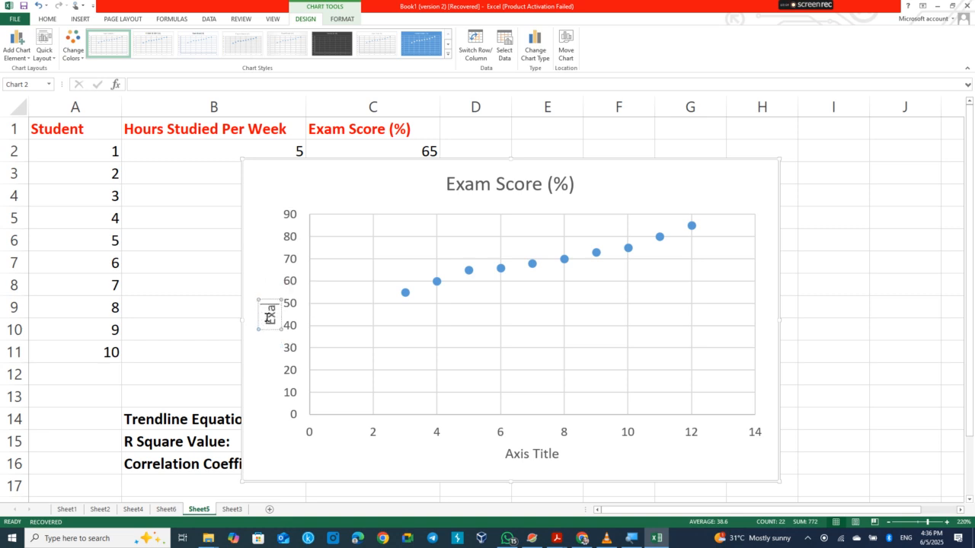
text(m)
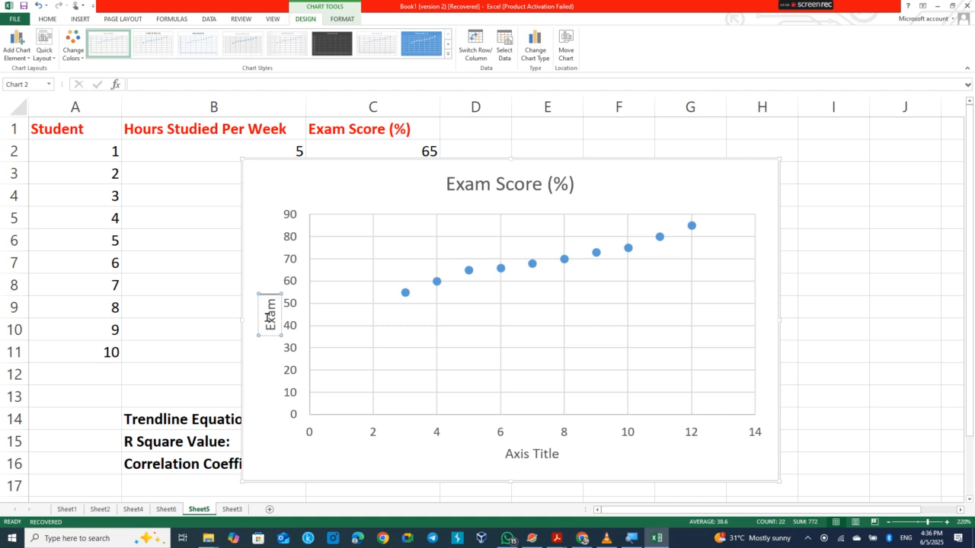
text( Score)
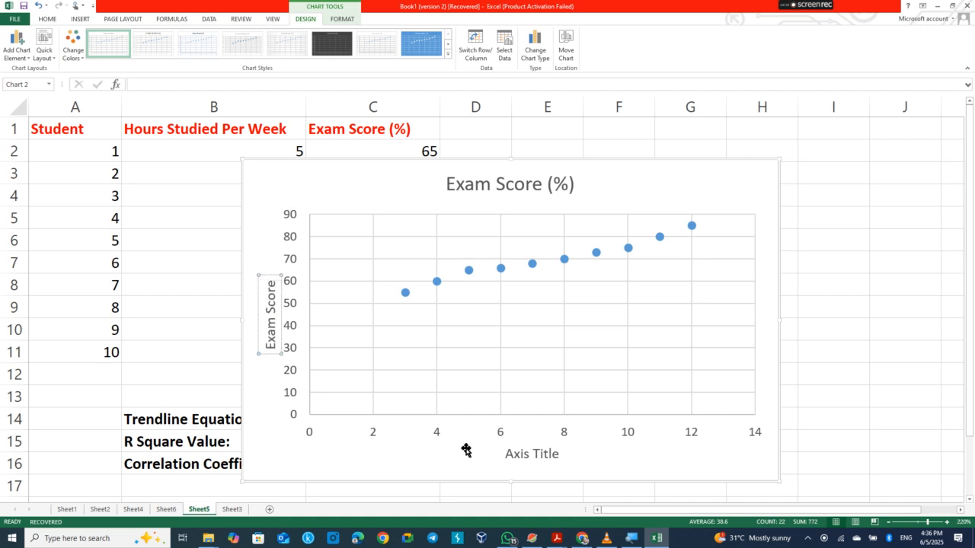
Step: Replace the horizontal 'Axis Title' placeholder with 'Hours Studied', correcting the typo
click(521, 454)
double_click(524, 454)
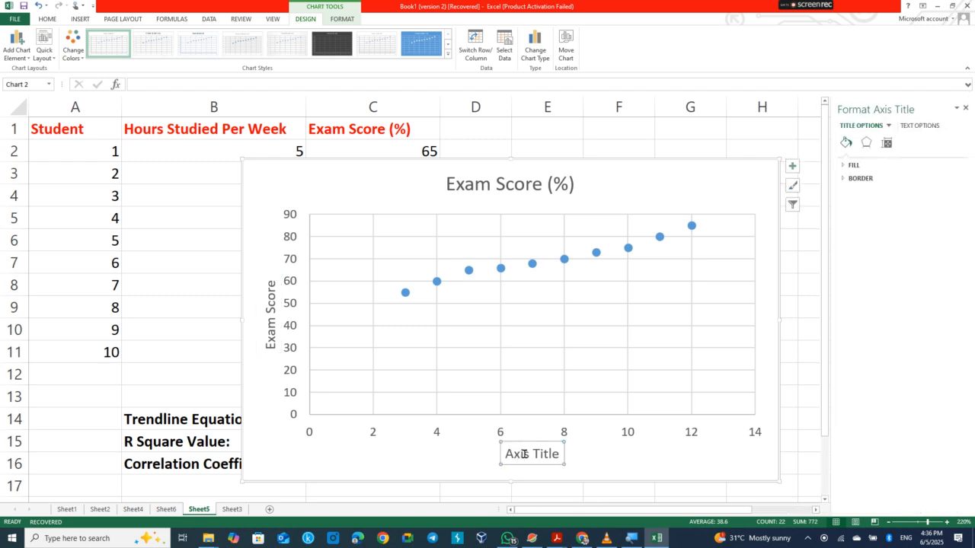
click(512, 454)
click(512, 453)
click(559, 454)
drag(559, 453, 498, 452)
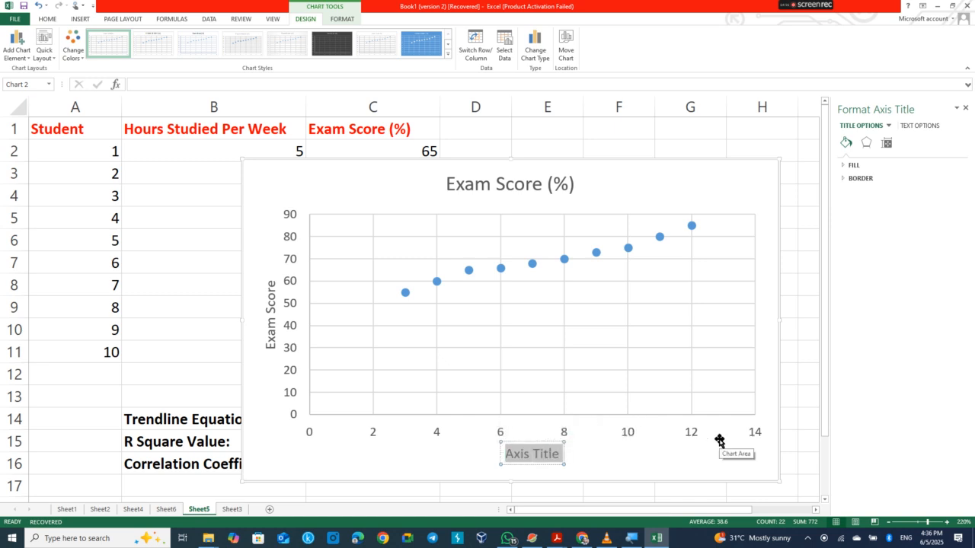
text(Hours St)
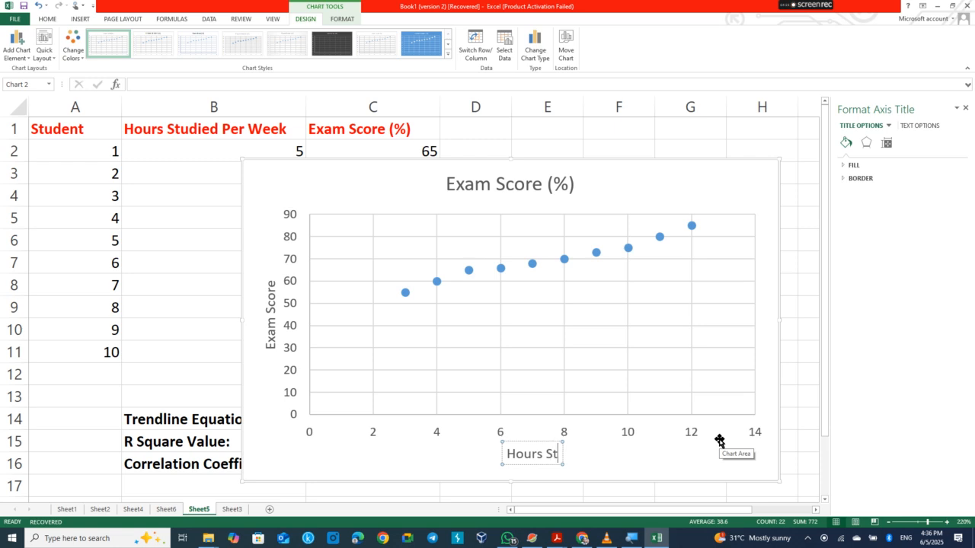
text(udies)
key(BackSpace)
text(d)
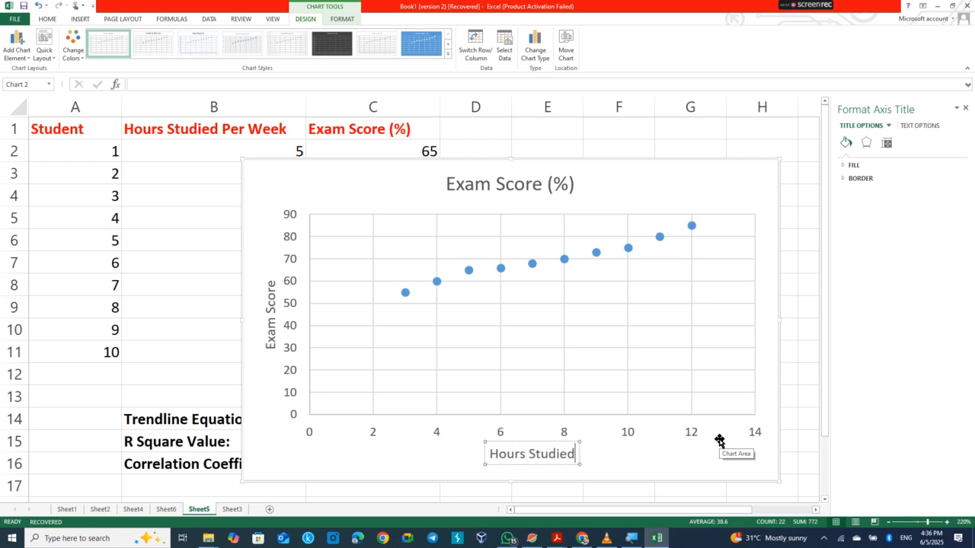
click(505, 186)
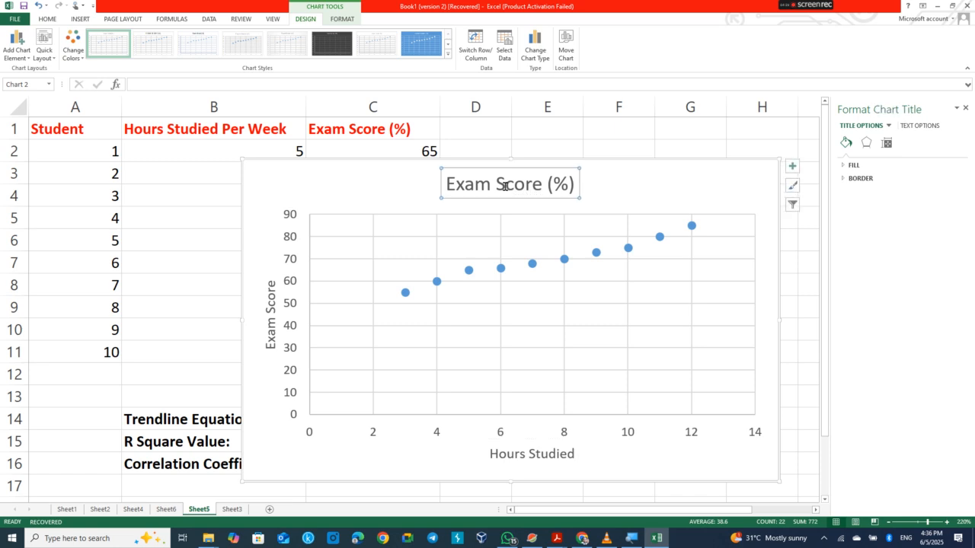
Step: Replace the chart title 'Exam Score (%)' with 'Correlation Analysis'
triple_click(505, 188)
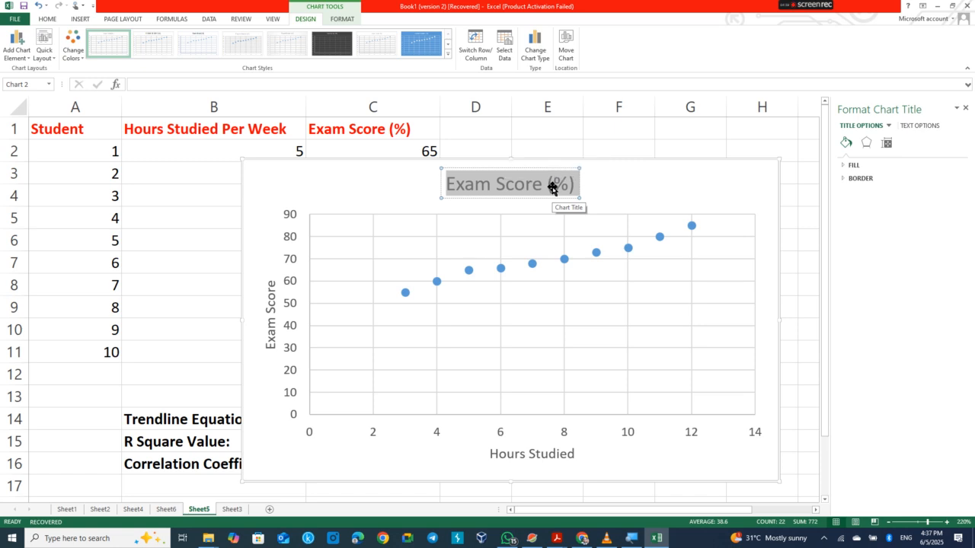
text(Correlatio)
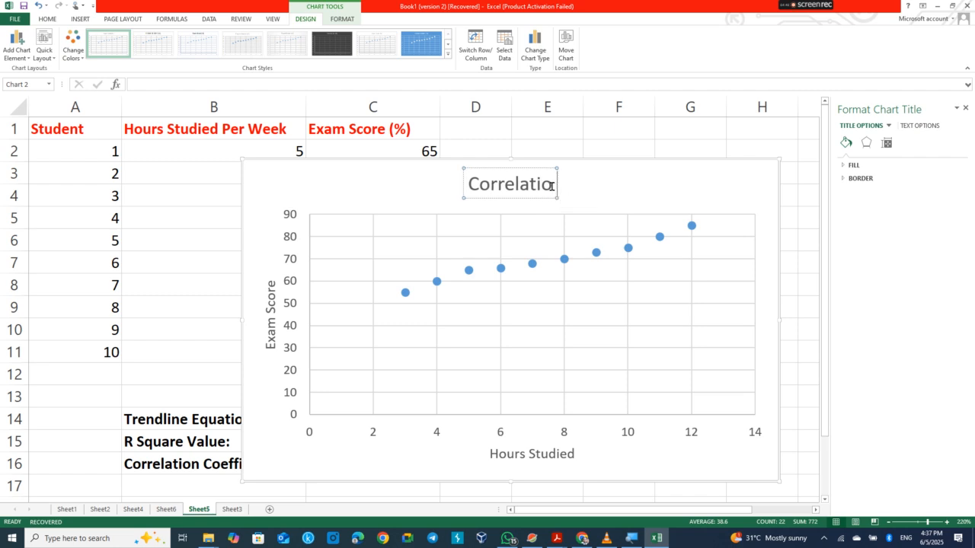
right_click(552, 189)
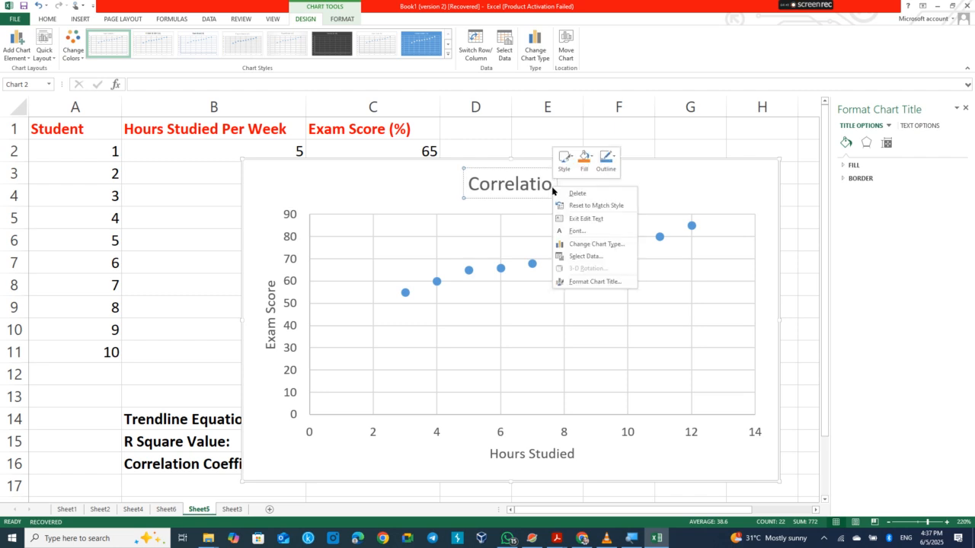
click(547, 184)
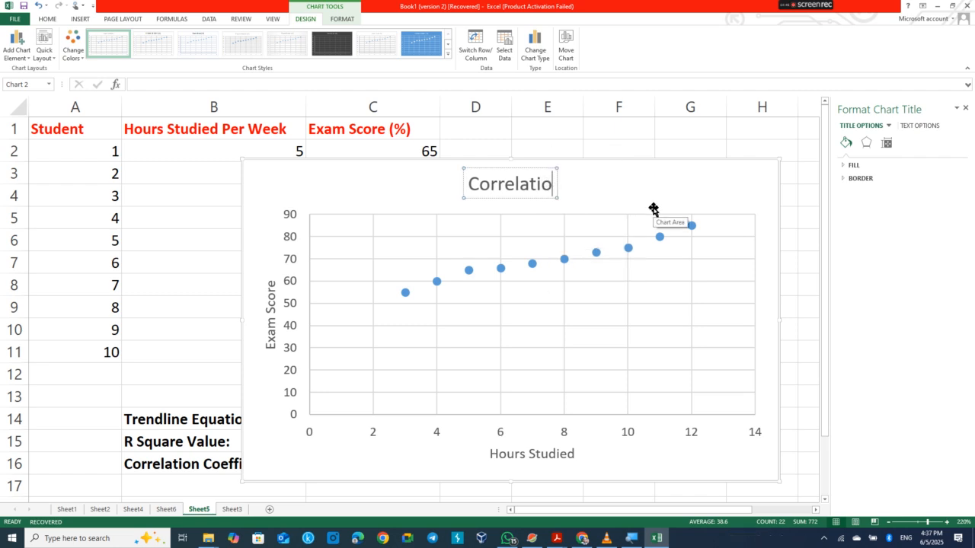
text(n Ana)
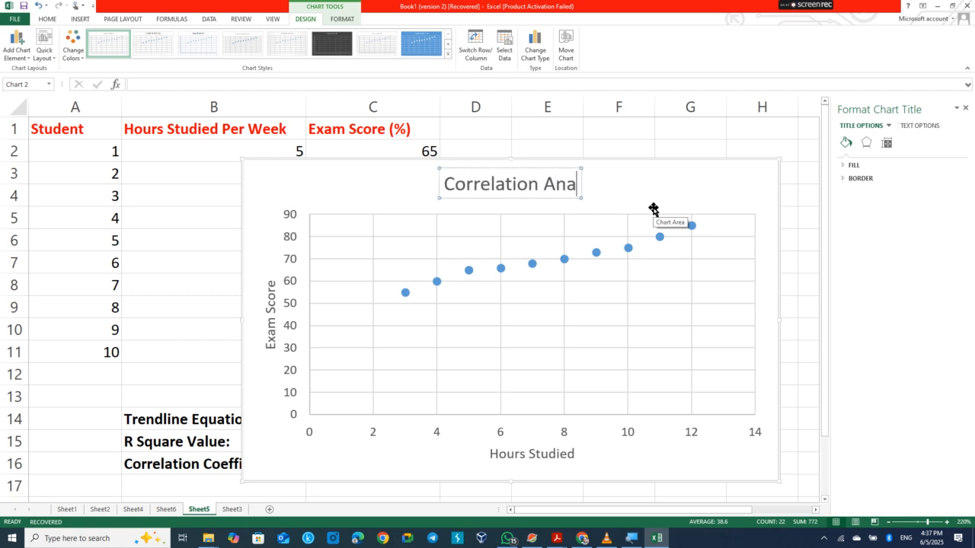
text(lysis)
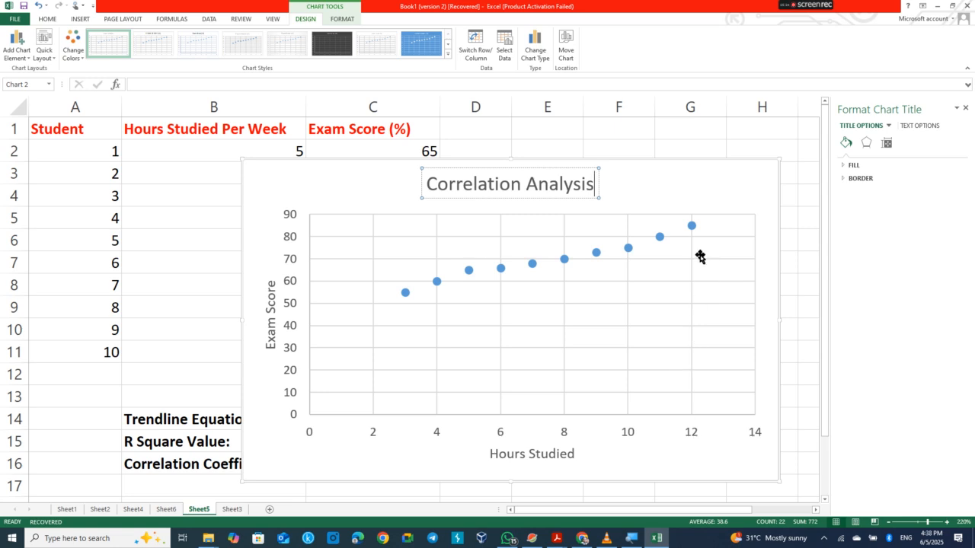
mouse_move(691, 228)
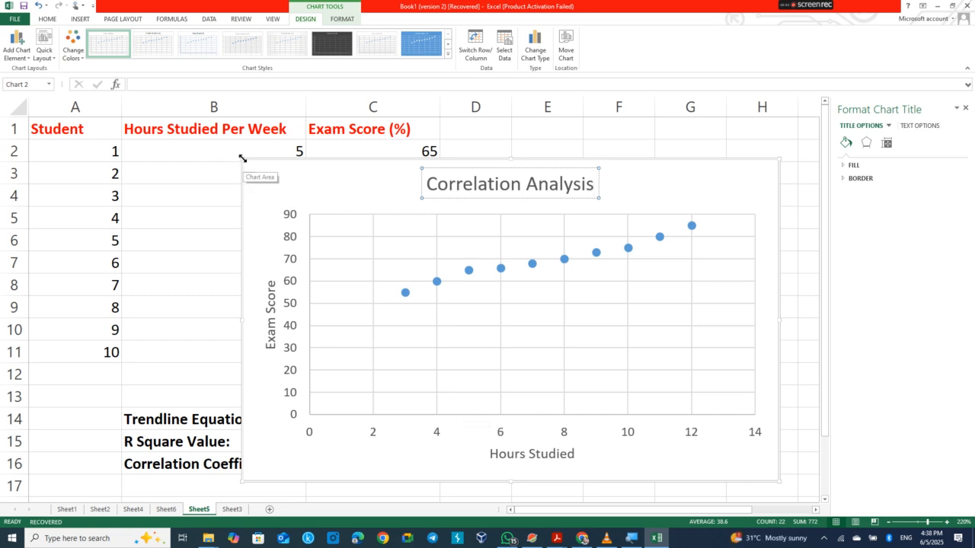
Step: Resize the chart and move it down to start at row 12 beside column D
click(277, 176)
drag(304, 198, 305, 199)
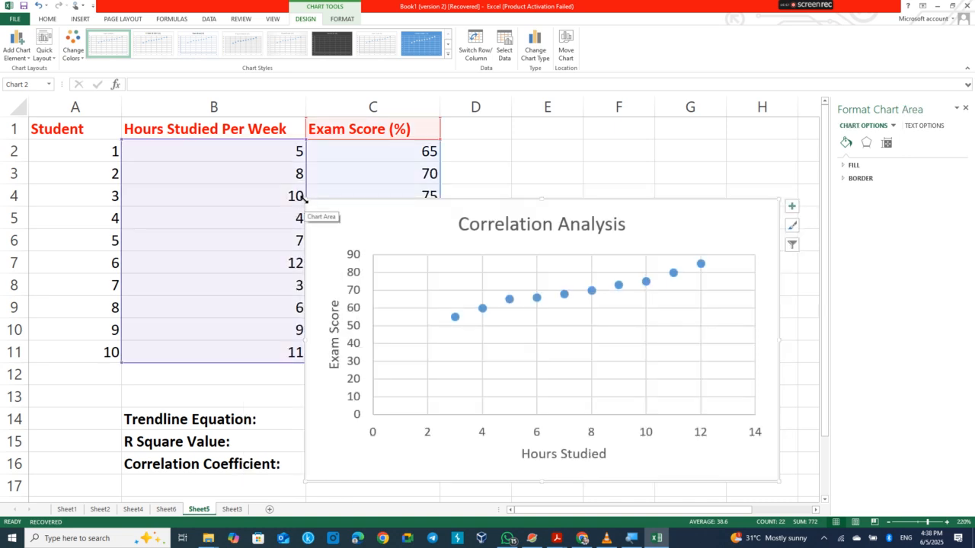
drag(305, 199, 332, 224)
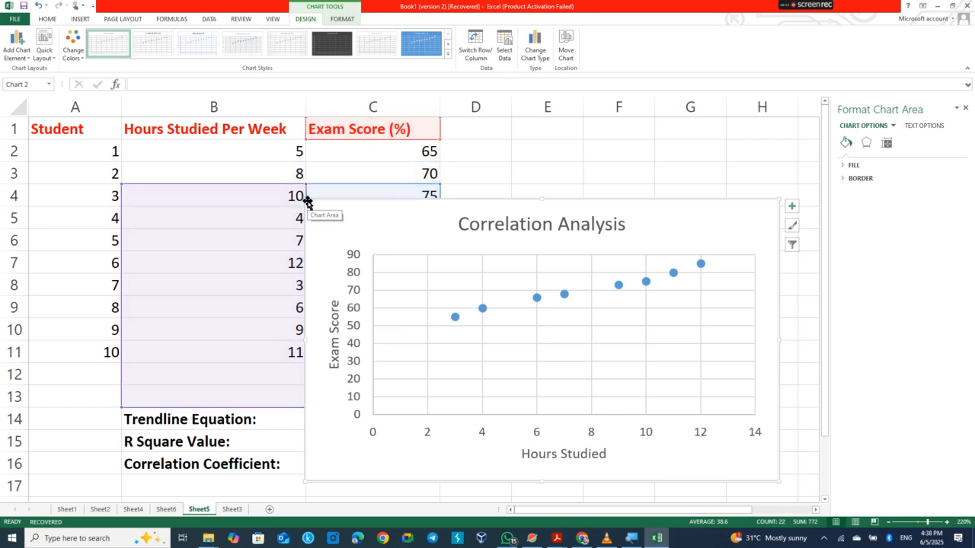
drag(305, 200, 333, 220)
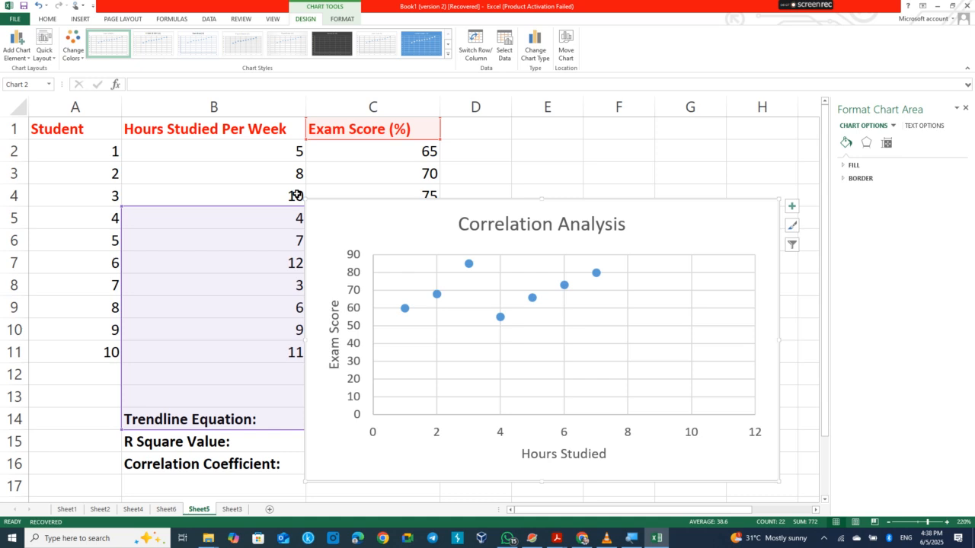
key(ctrl+z)
key(ctrl+z)
key(ctrl+z)
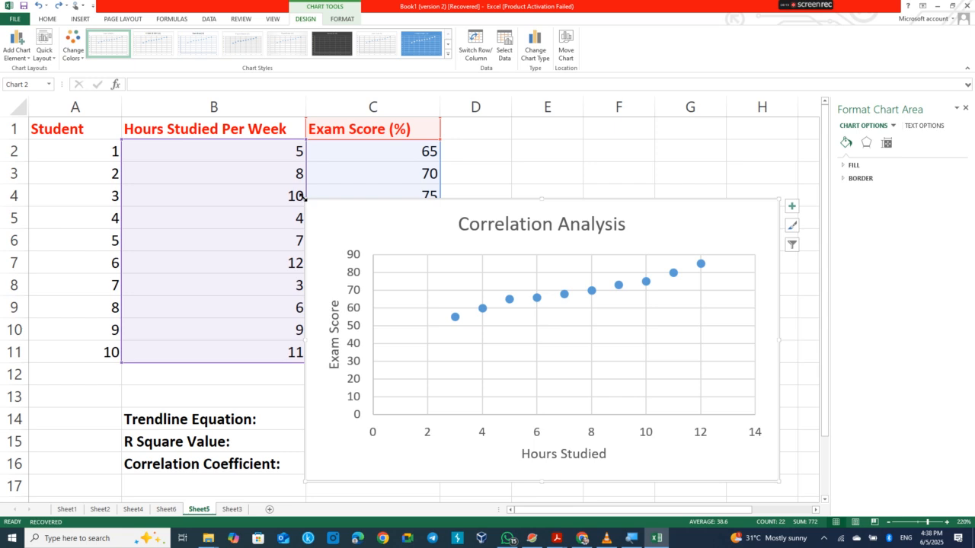
drag(307, 203, 342, 221)
key(ctrl+z)
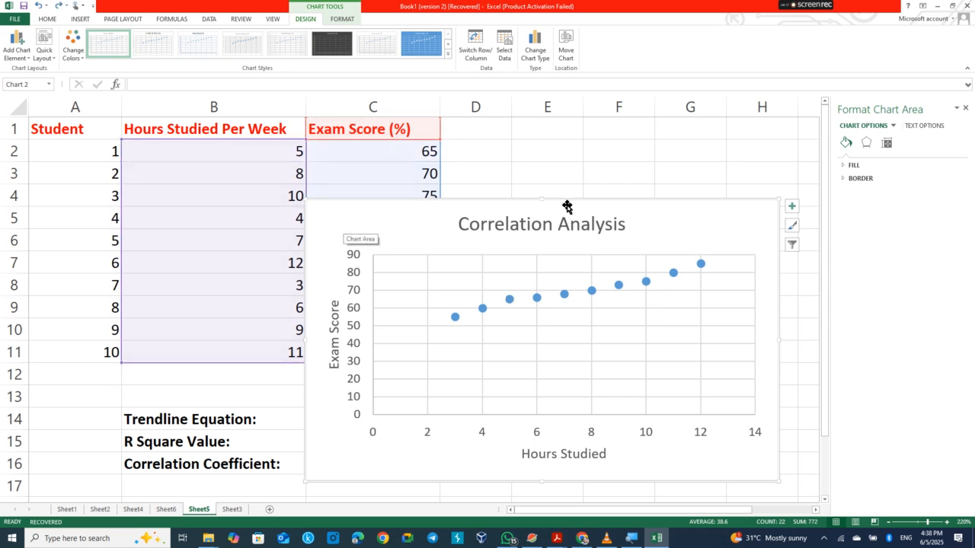
drag(779, 197, 739, 231)
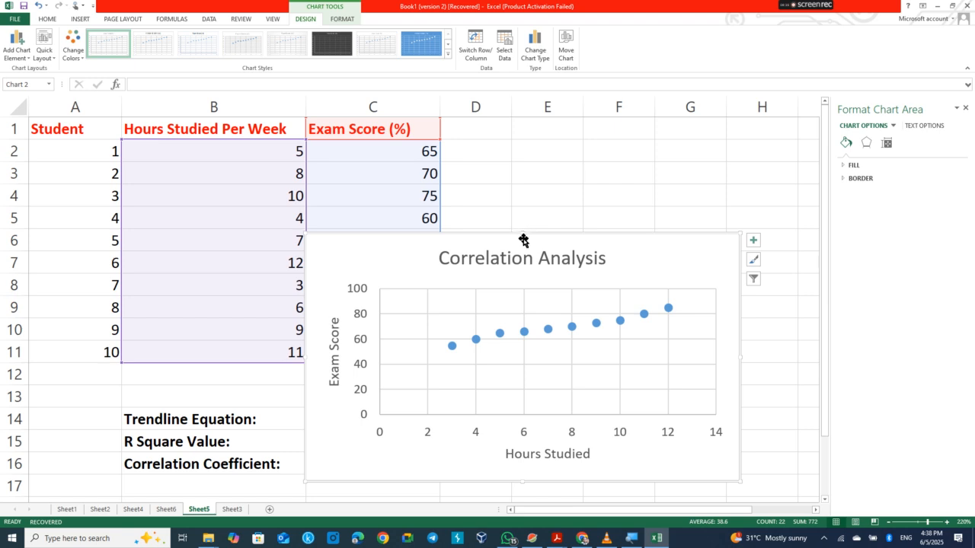
drag(523, 233, 516, 186)
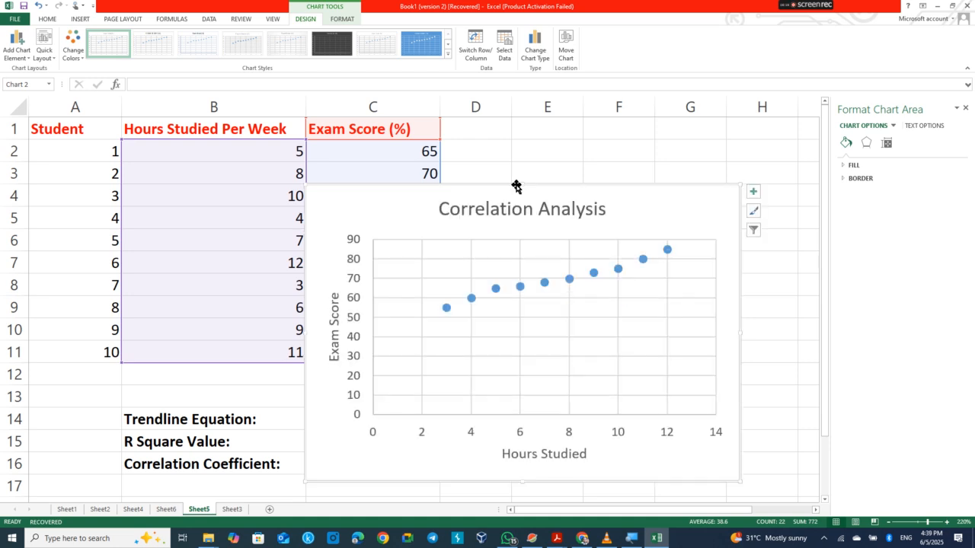
drag(489, 184, 625, 366)
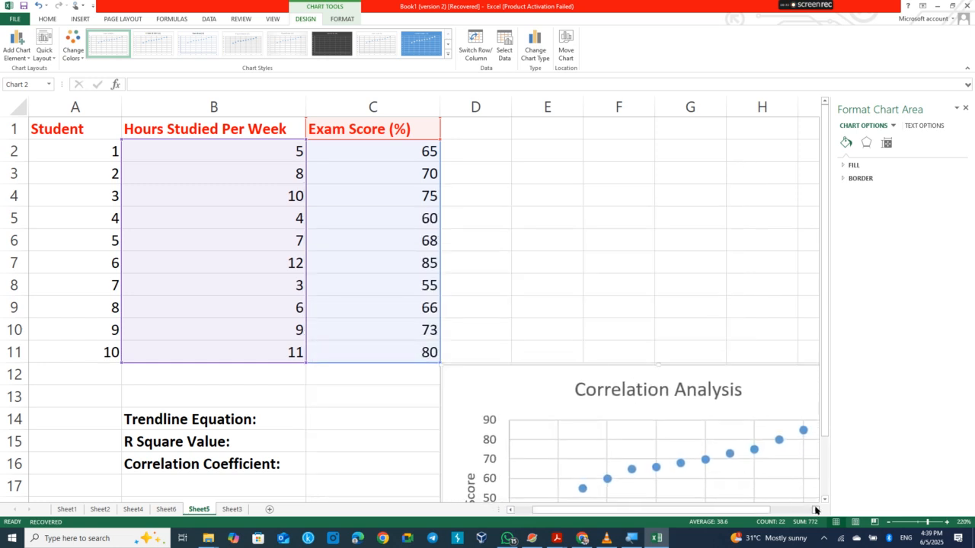
click(814, 510)
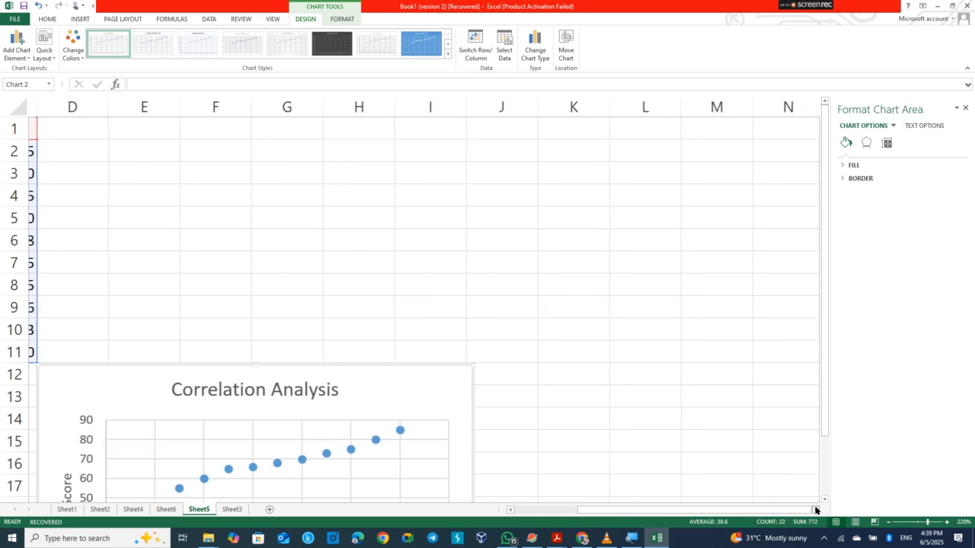
click(510, 510)
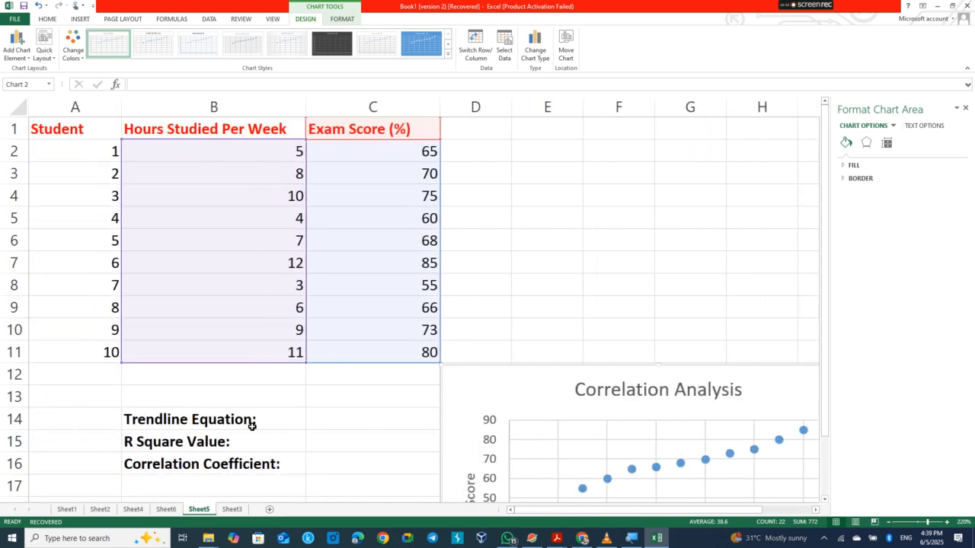
click(218, 419)
click(329, 417)
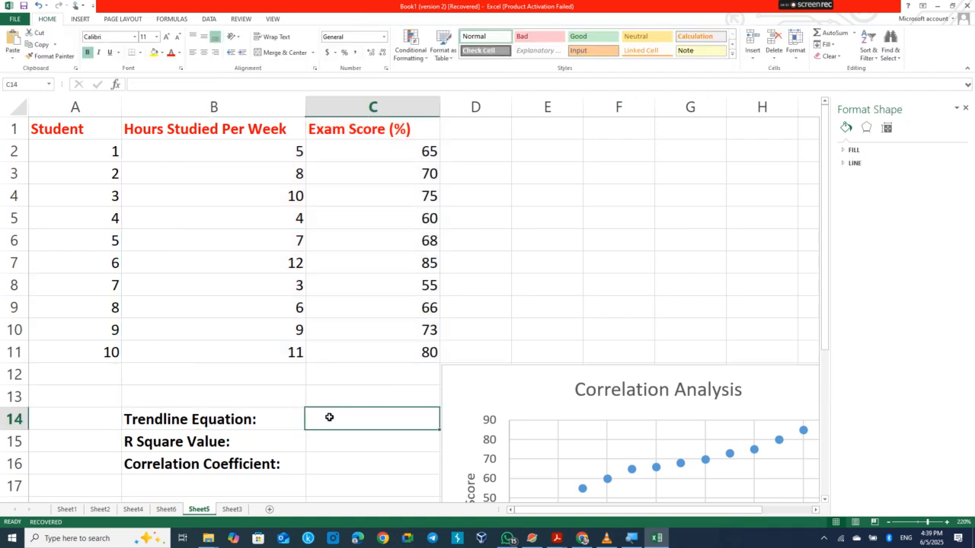
click(378, 441)
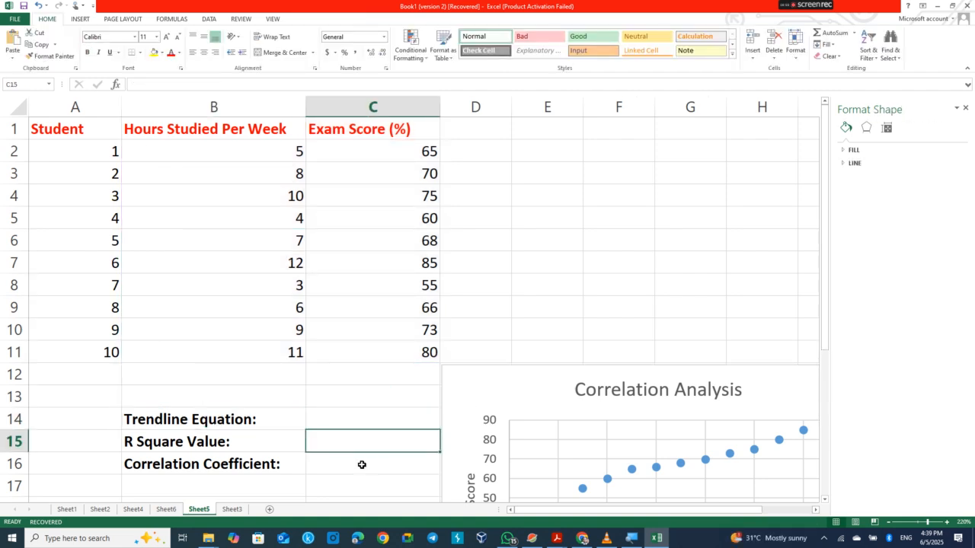
click(362, 465)
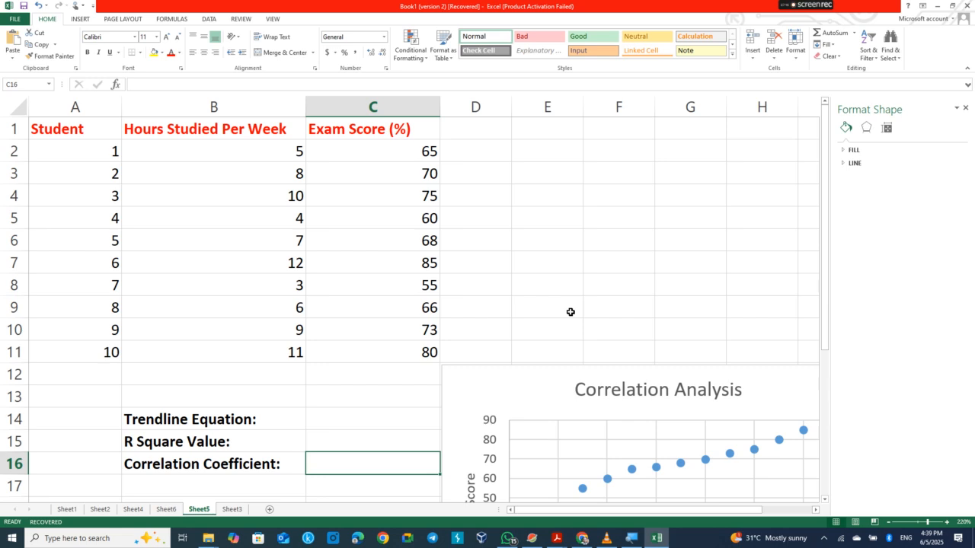
click(816, 510)
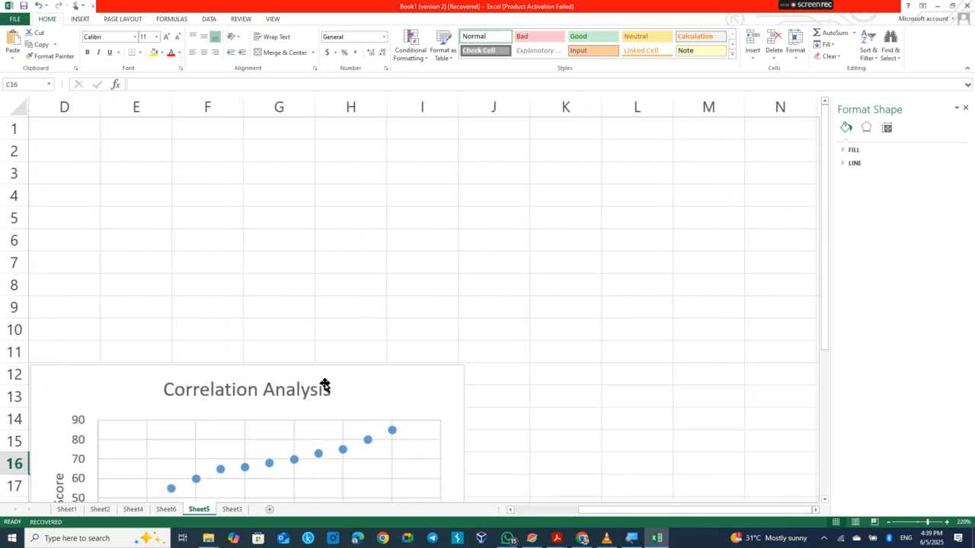
click(509, 510)
click(509, 509)
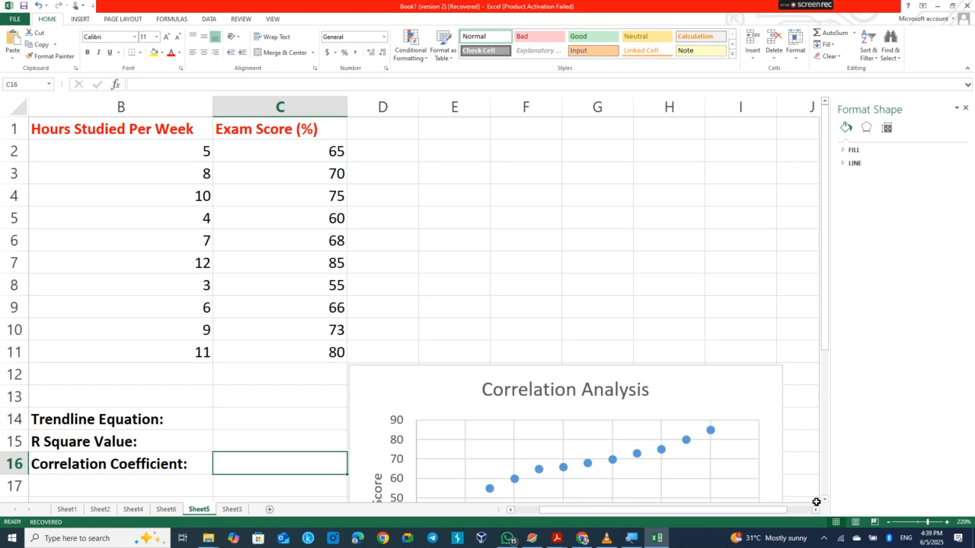
click(825, 500)
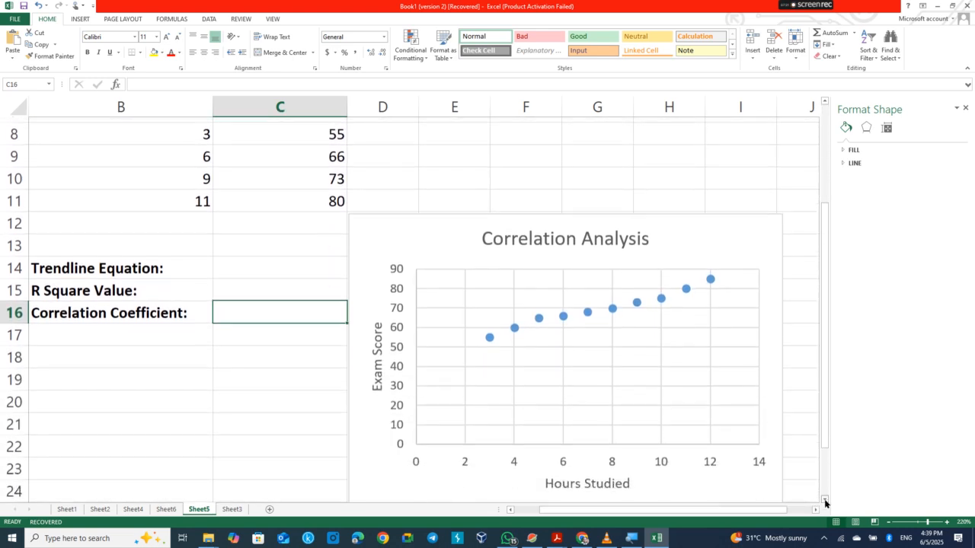
Step: Add a Linear trendline to the Exam Score series and close the Format Trendline pane
click(489, 335)
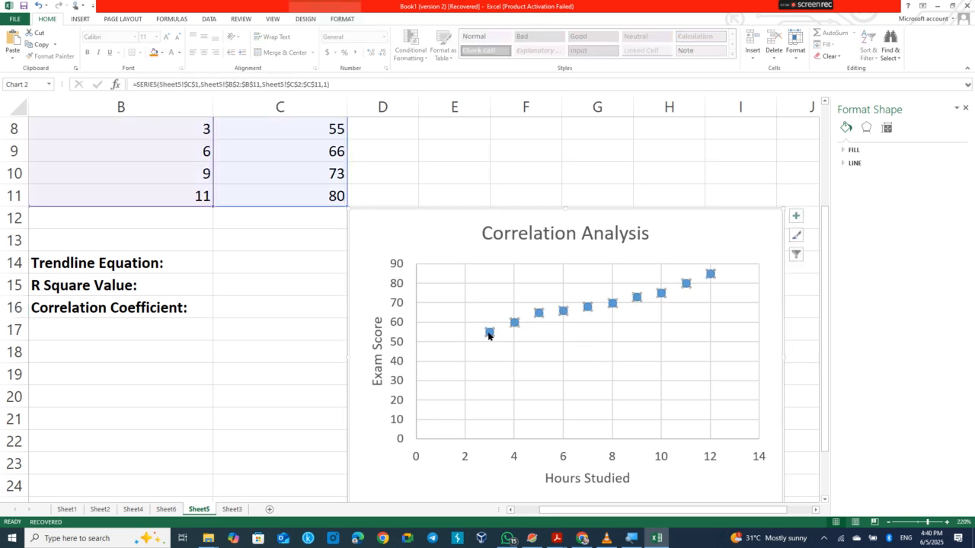
right_click(489, 335)
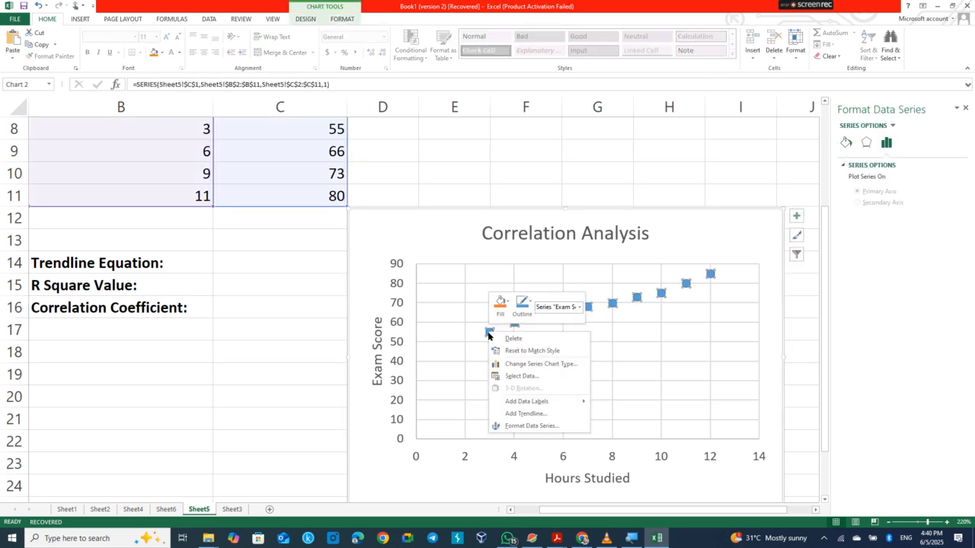
click(525, 414)
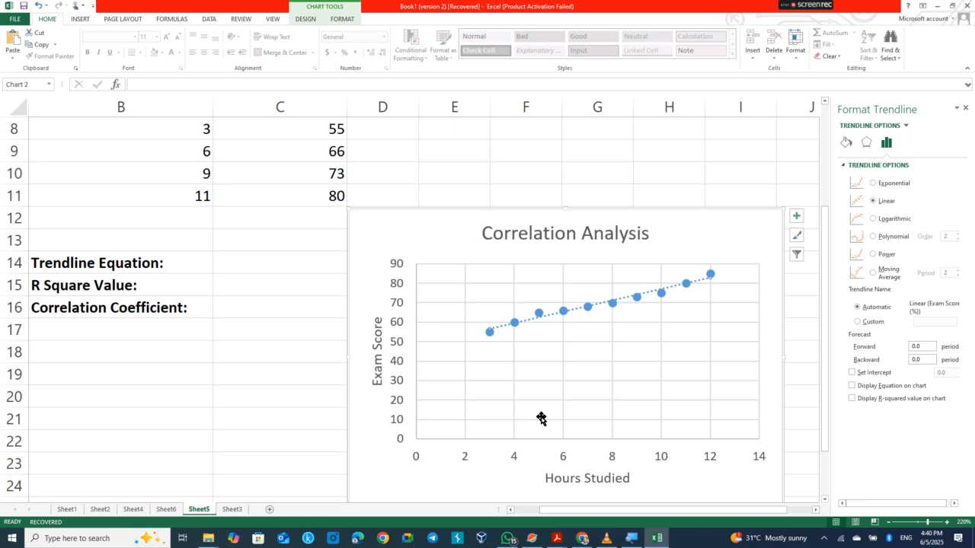
click(965, 109)
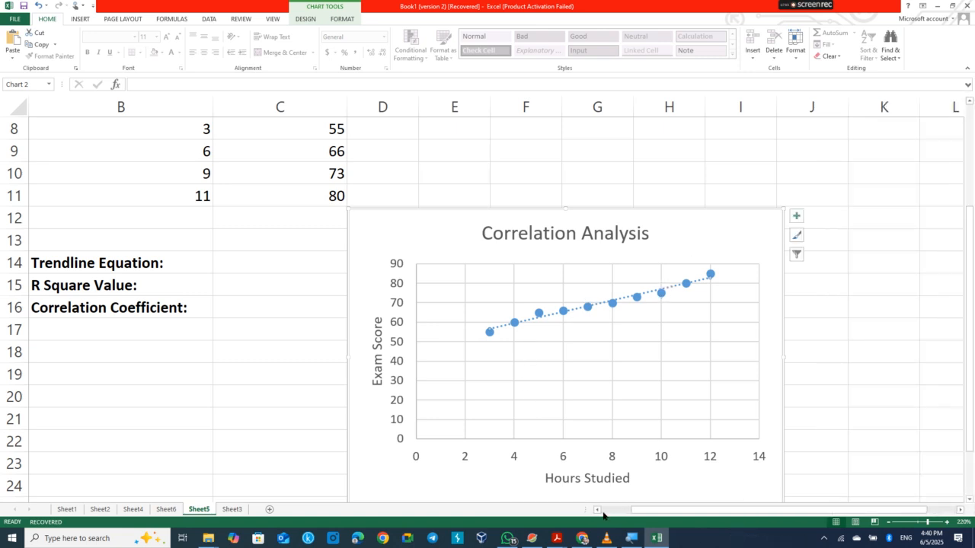
click(638, 540)
Step: Turn on Display Equation and Display R-squared, showing y = 2.9273x + 47.745 and R² = 0.9709
click(168, 398)
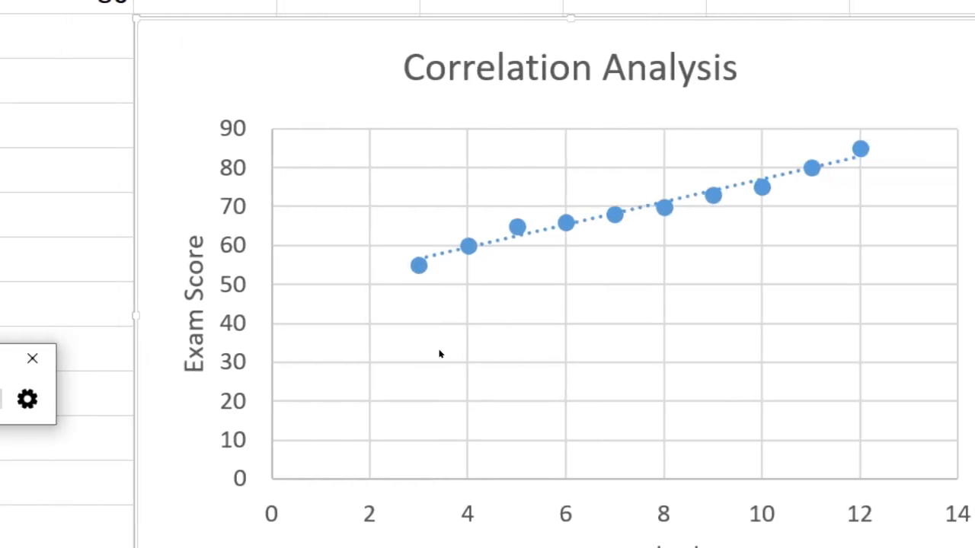
mouse_move(489, 337)
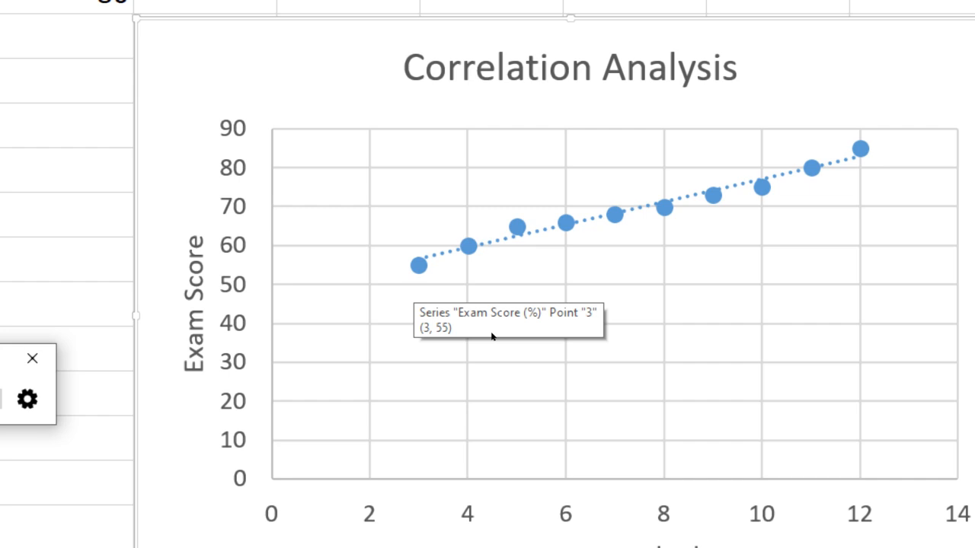
click(492, 336)
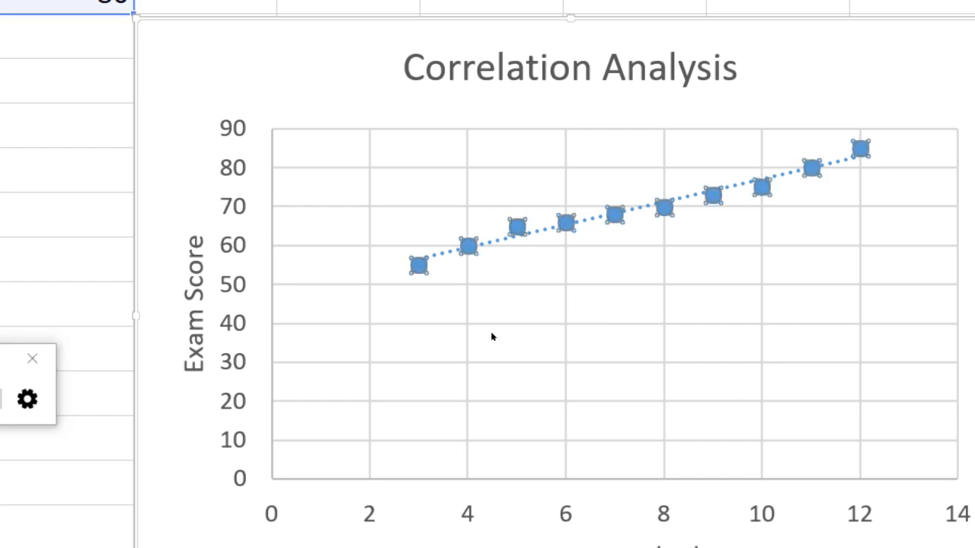
right_click(492, 333)
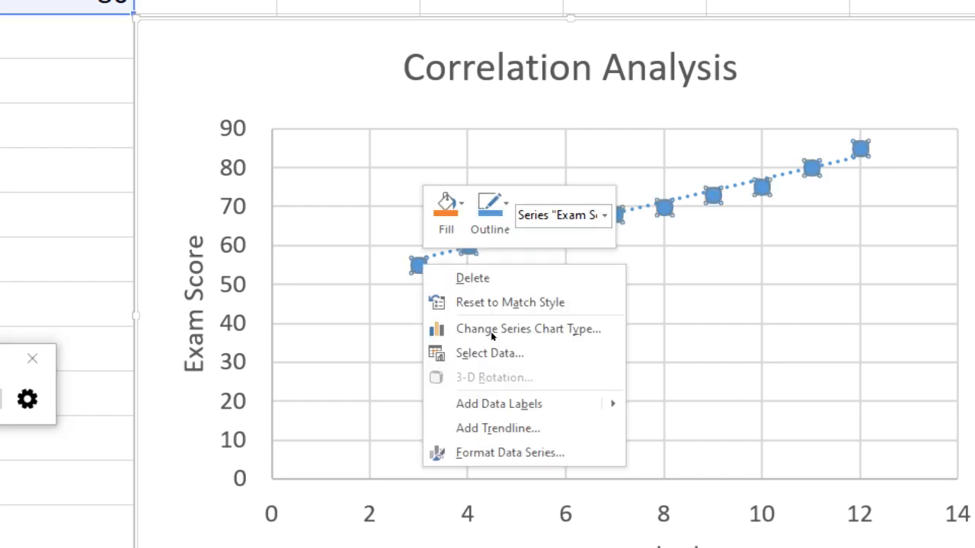
click(555, 421)
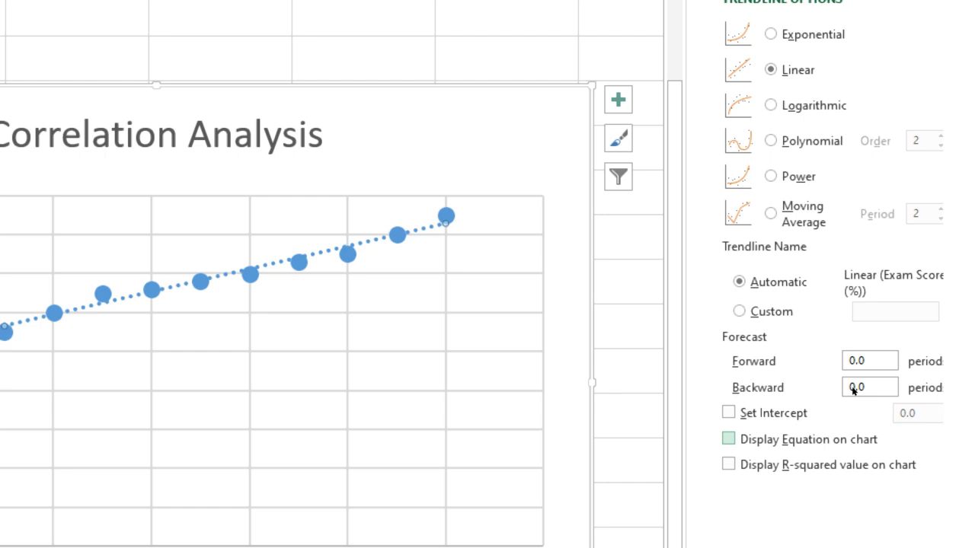
click(729, 440)
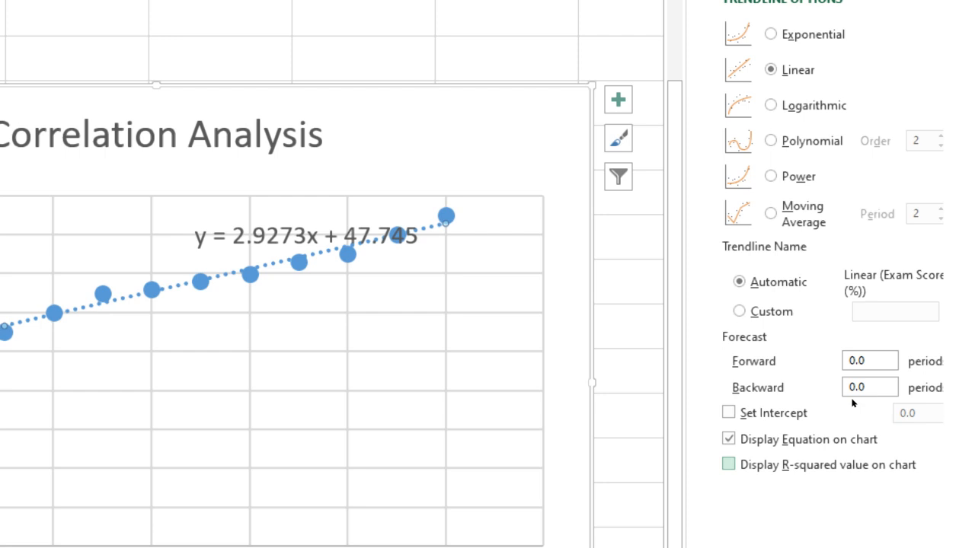
click(729, 465)
click(228, 252)
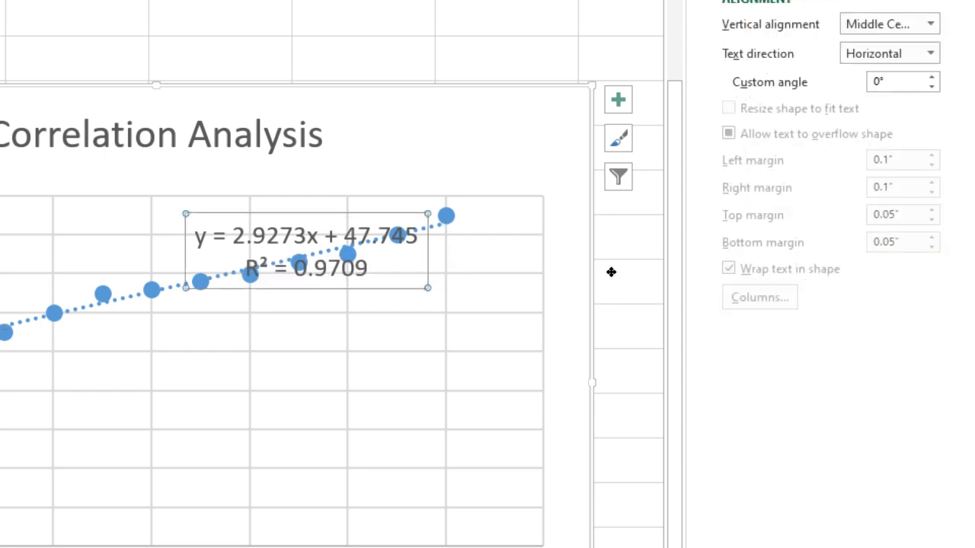
Step: Move the trendline label lower-left and select its y = 2.9273x + 47.745 equation text
drag(611, 272, 561, 347)
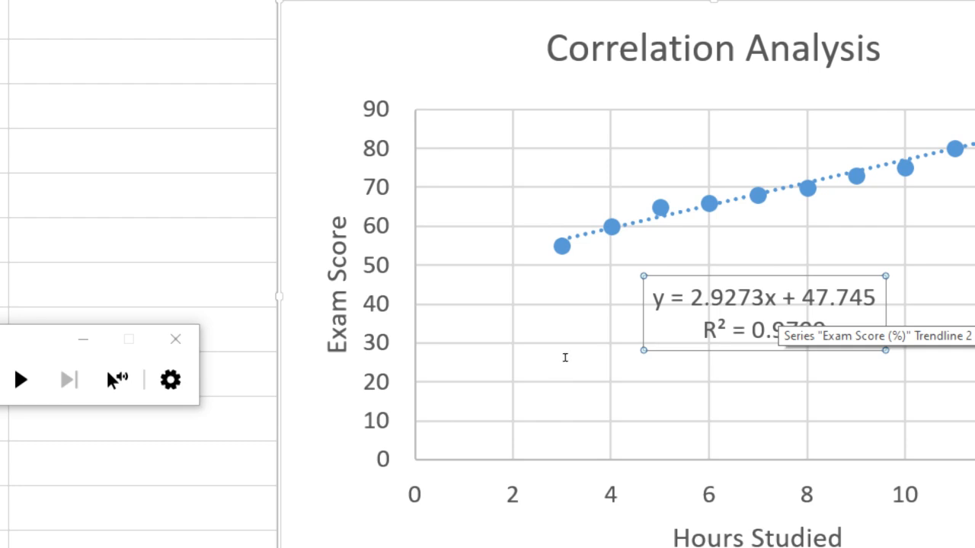
click(724, 297)
double_click(723, 297)
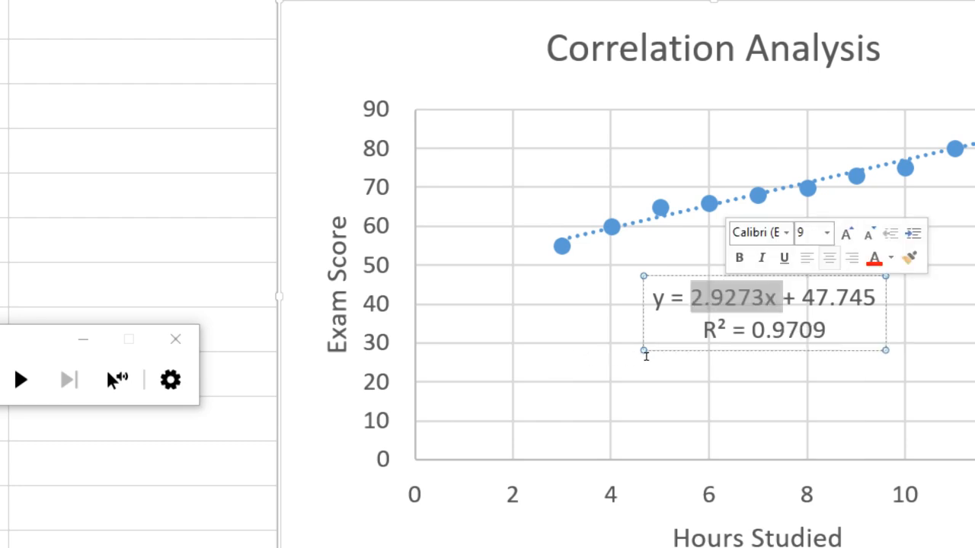
drag(646, 356, 555, 362)
key(ctrl+c)
right_click(556, 362)
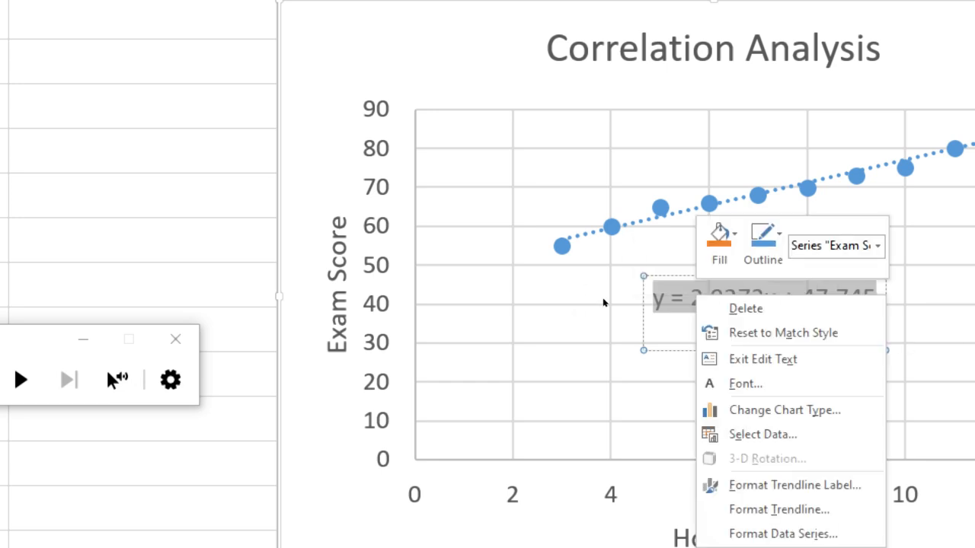
right_click(548, 359)
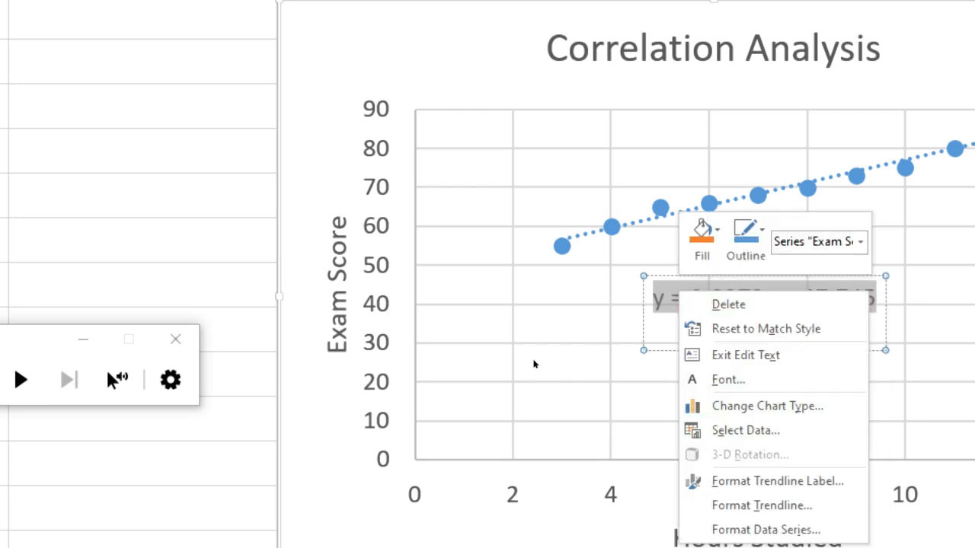
key(Escape)
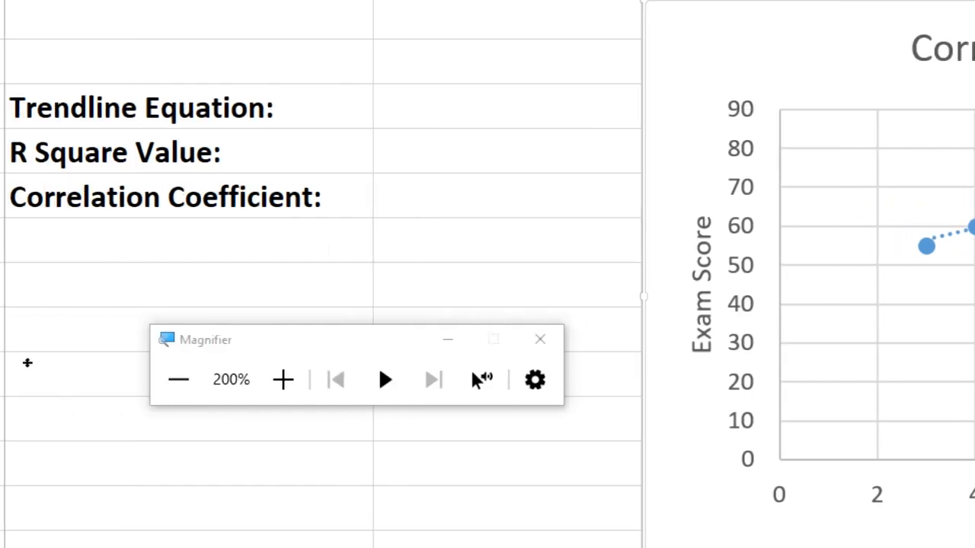
Step: Paste y = 2.9273x + 47.745 into C14 and the chart's R² = 0.9709 line into C15
click(523, 107)
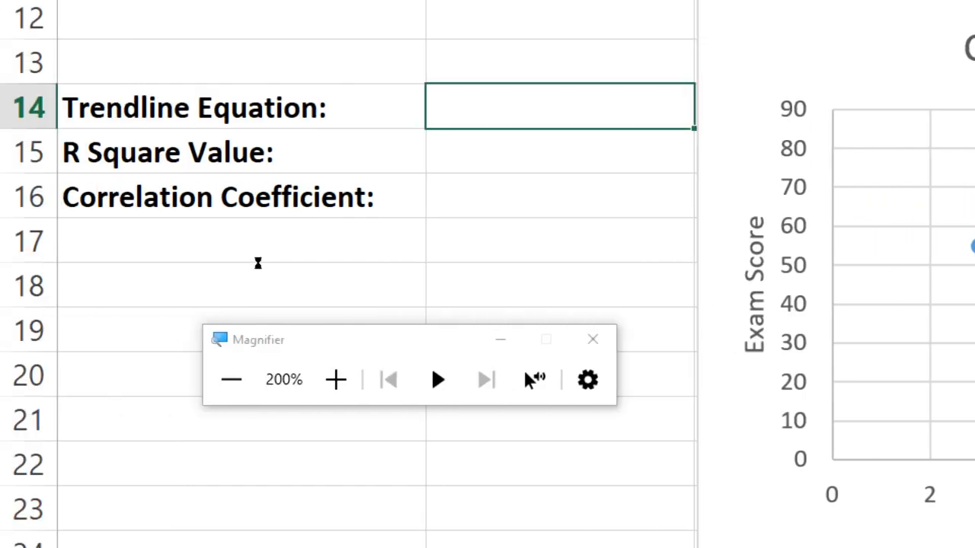
key(ctrl+v)
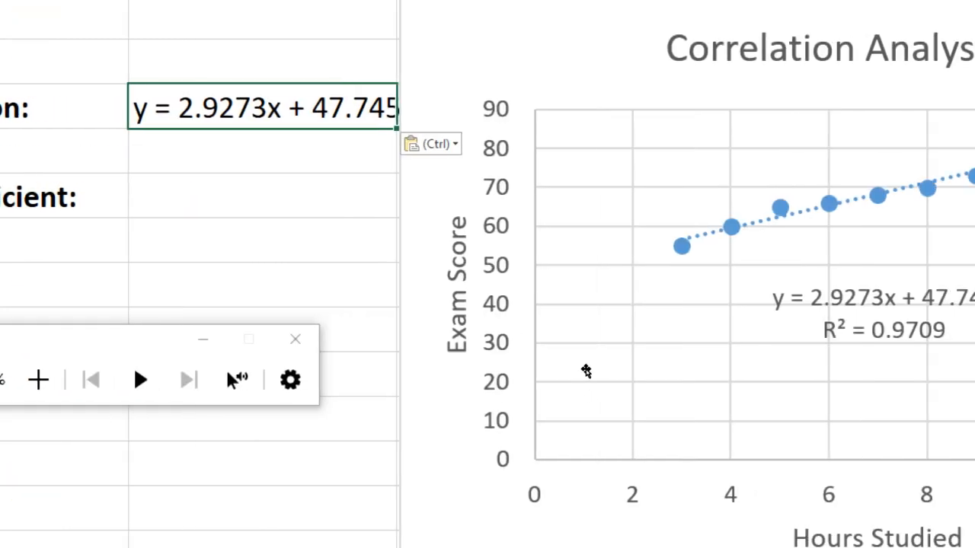
click(591, 378)
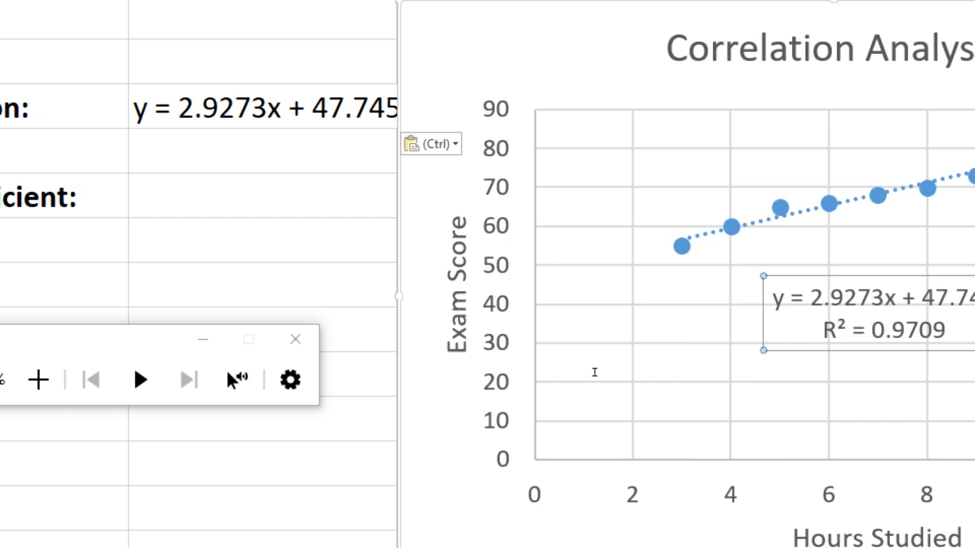
double_click(597, 372)
click(627, 372)
drag(628, 373, 548, 377)
key(ctrl+c)
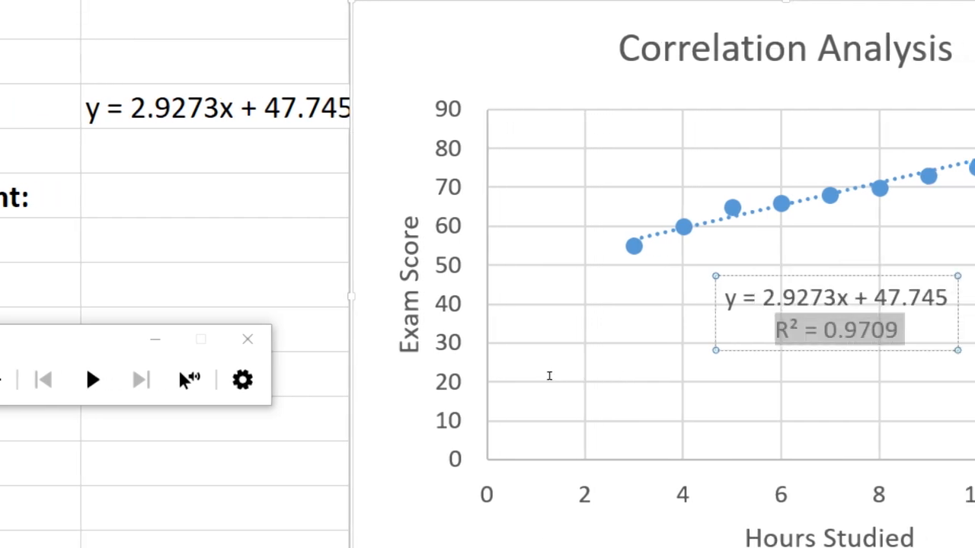
click(502, 317)
key(ctrl+v)
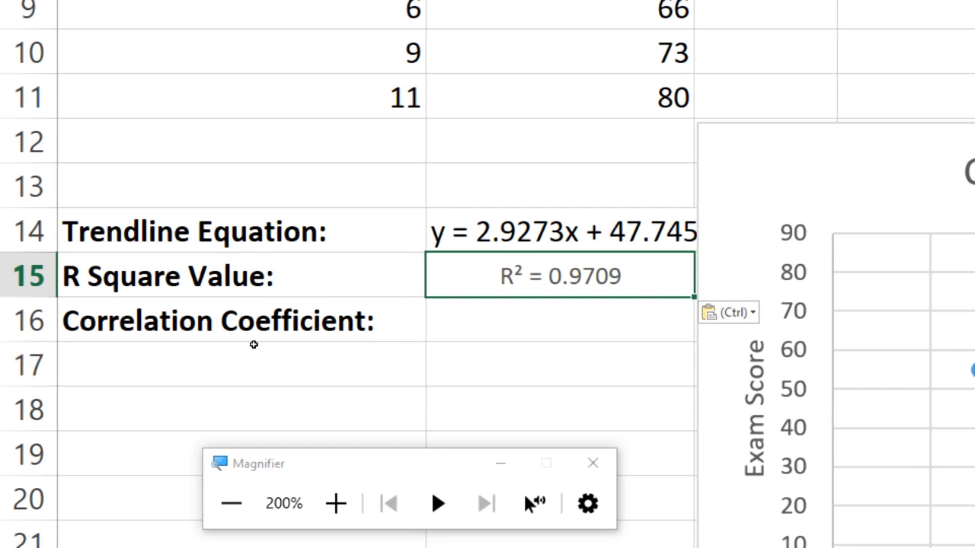
key(Down)
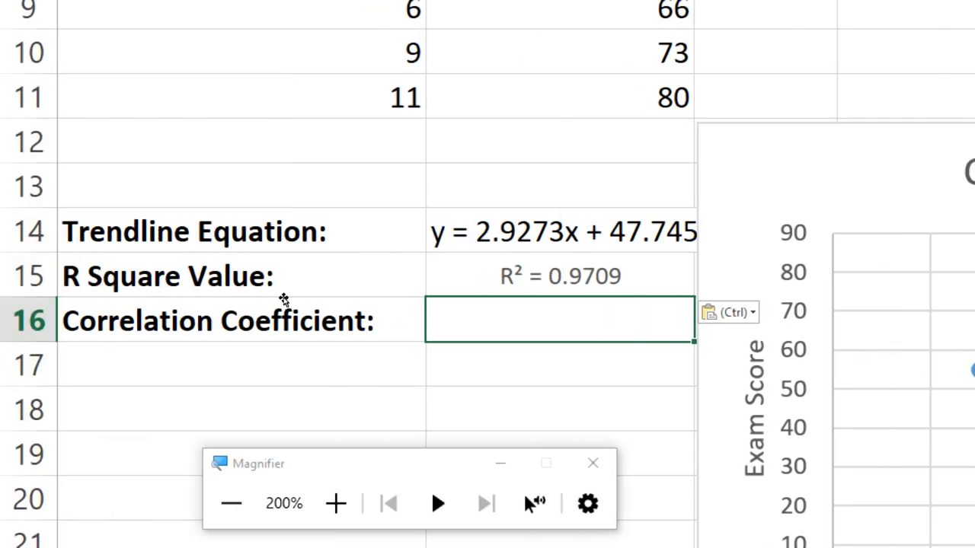
Step: Enter =CORREL(B2:B11,C2:C11) in C16, giving 0.985359358
text(=)
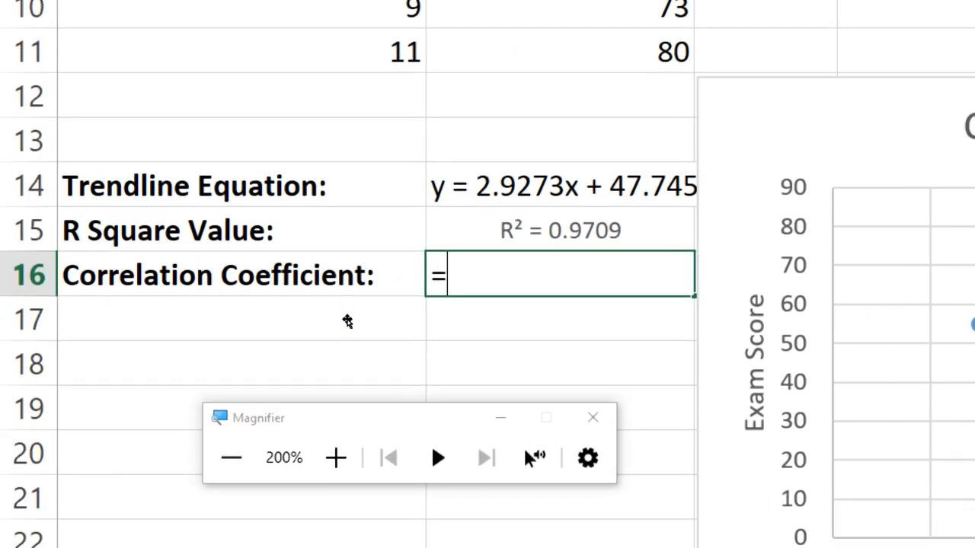
text(c)
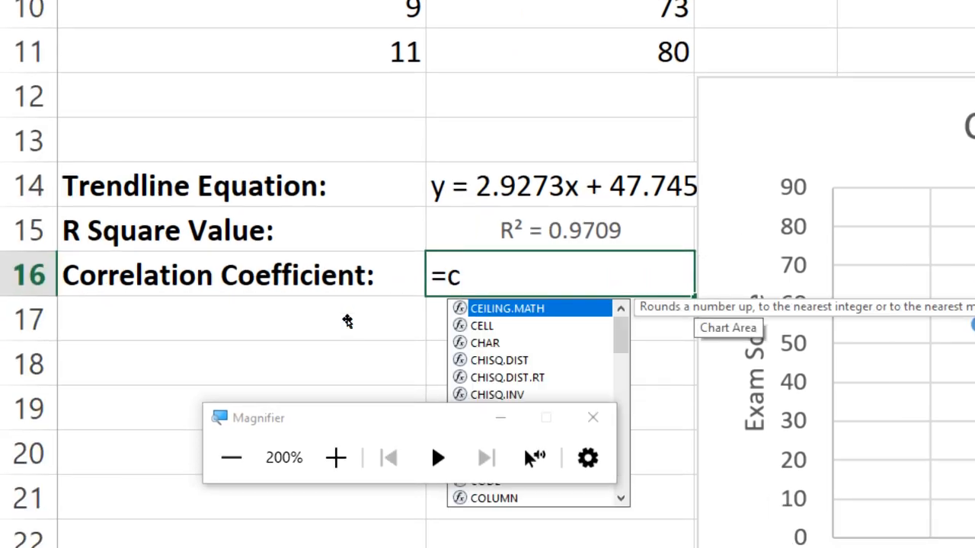
text(orr)
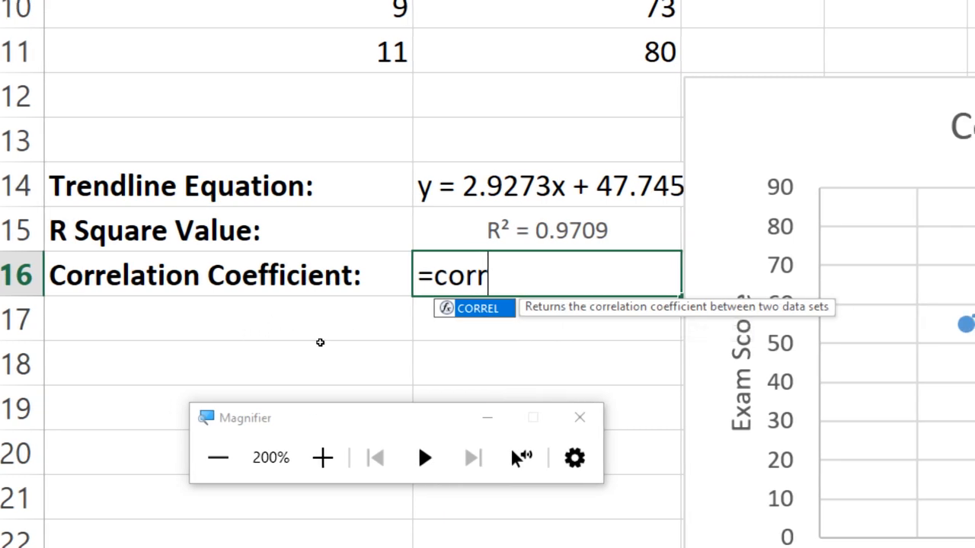
text(el)
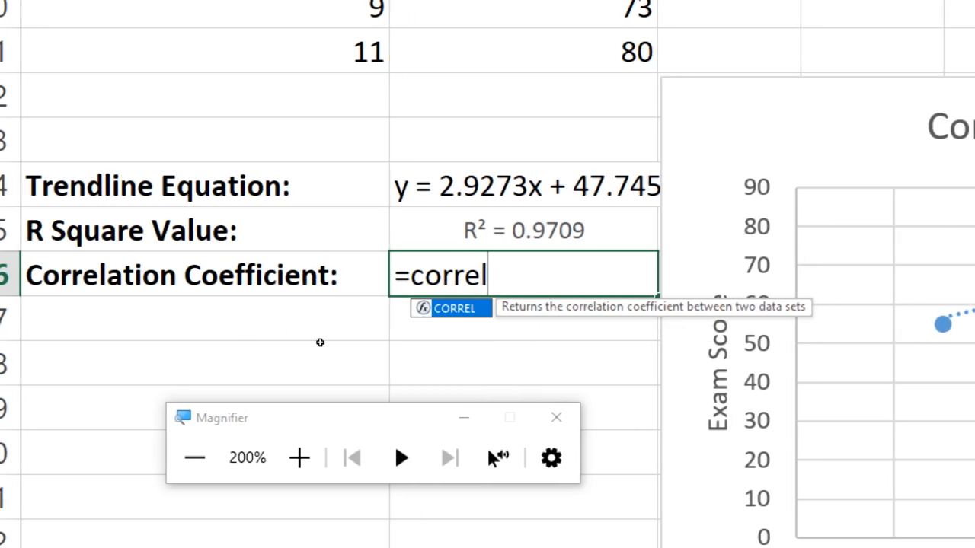
text(()
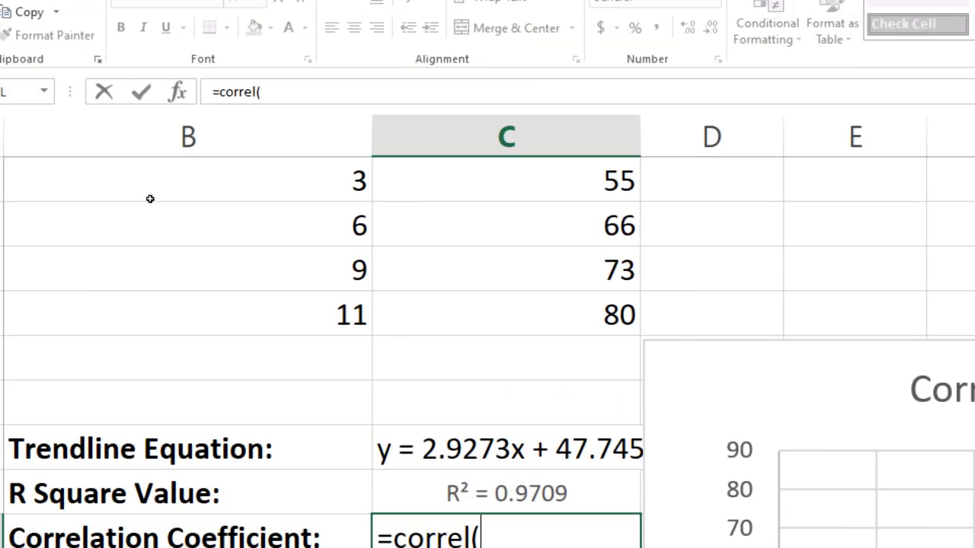
drag(151, 315, 123, 148)
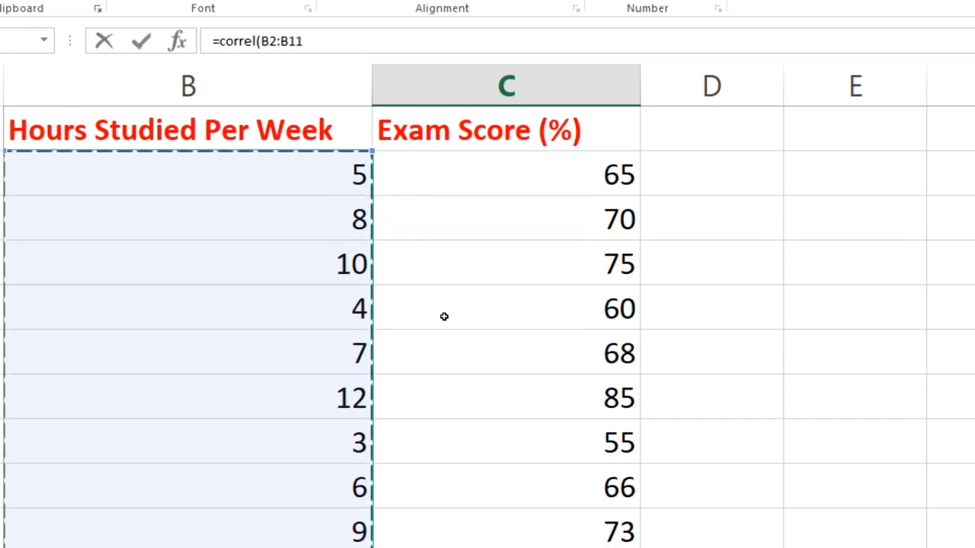
text(,)
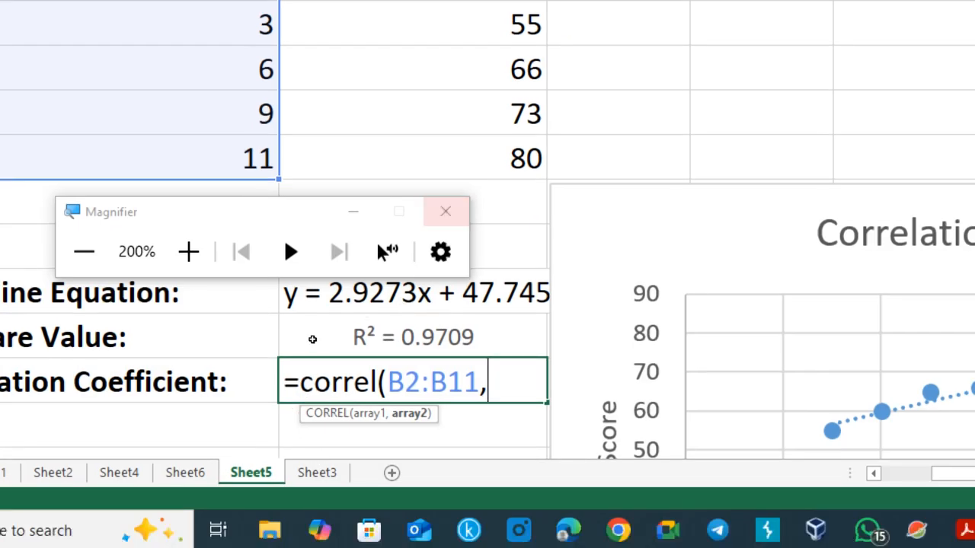
drag(325, 347, 295, 150)
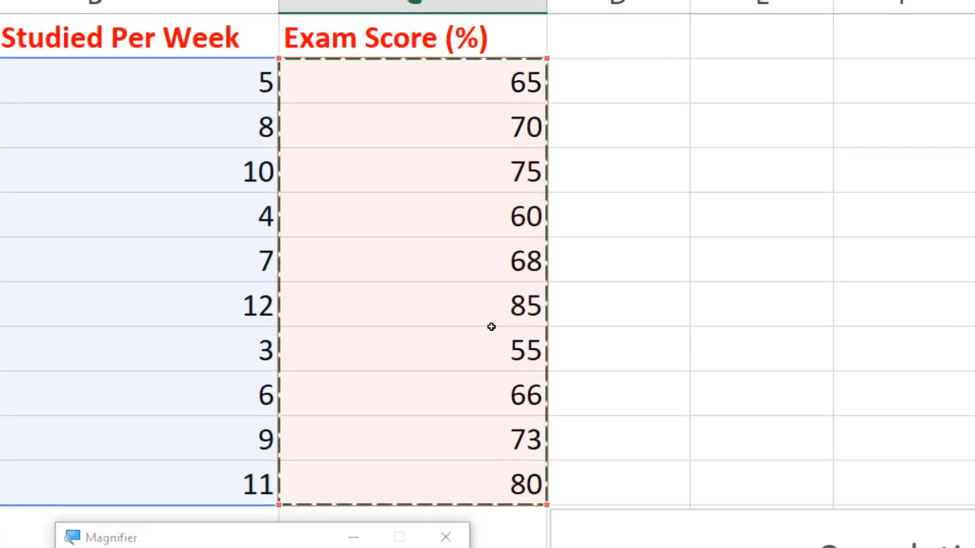
text())
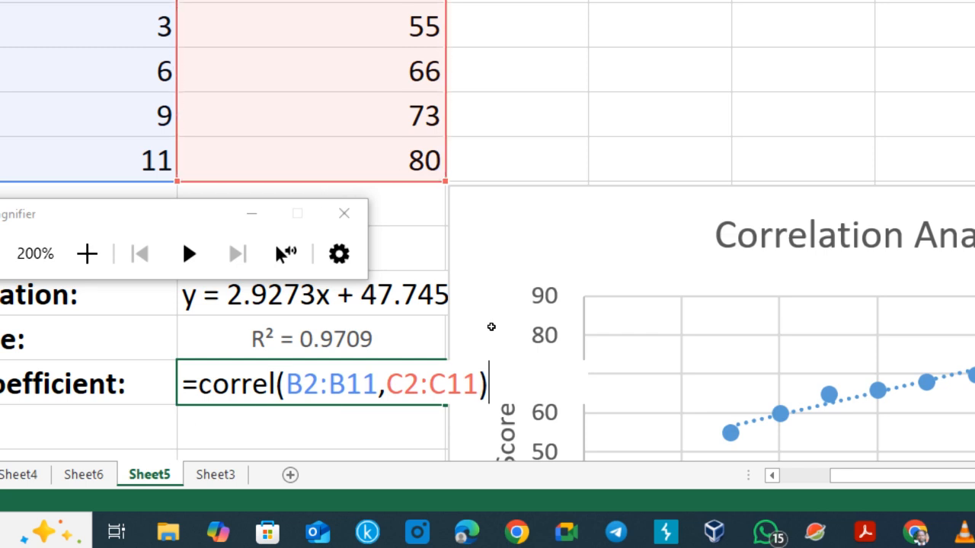
key(Return)
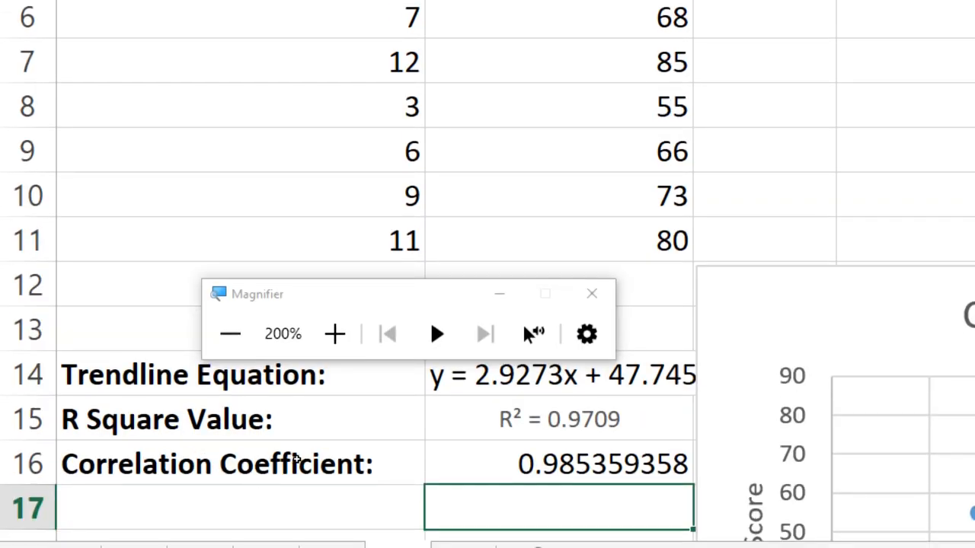
Step: Change the B16 label to read 'Correlation Coefficient (r):'
key(Up)
double_click(185, 464)
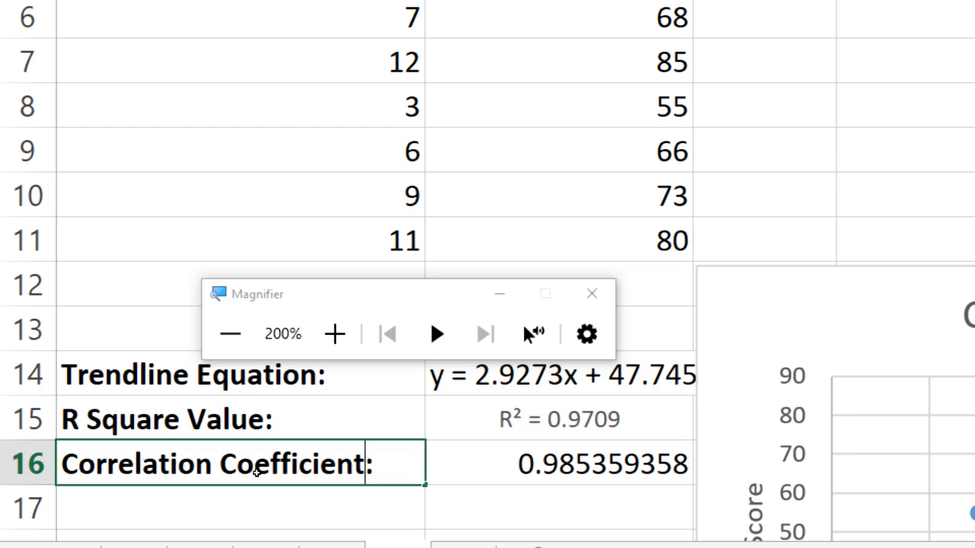
key(Left)
text((r))
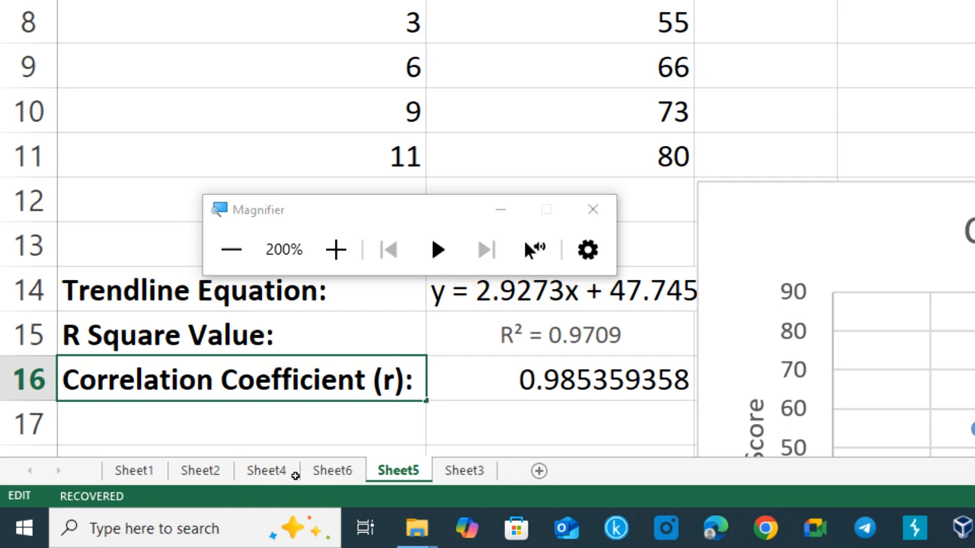
key(Return)
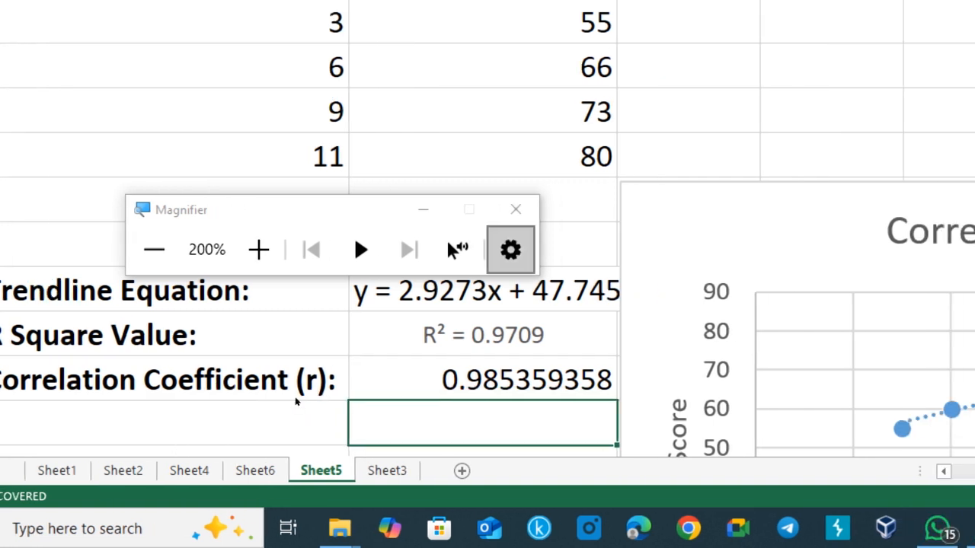
key(super+minus)
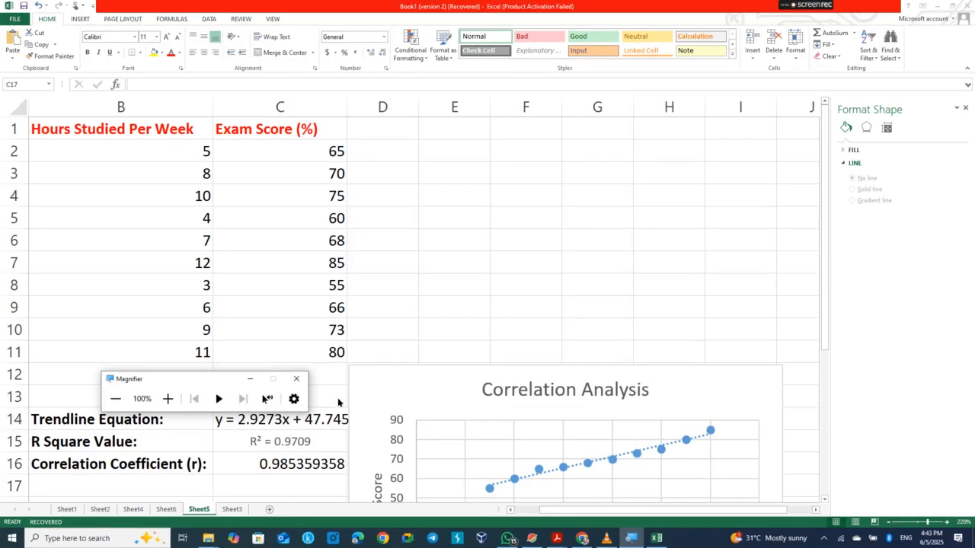
Step: Drag the Correlation Analysis chart up over D1:I16, beside the data table
click(250, 379)
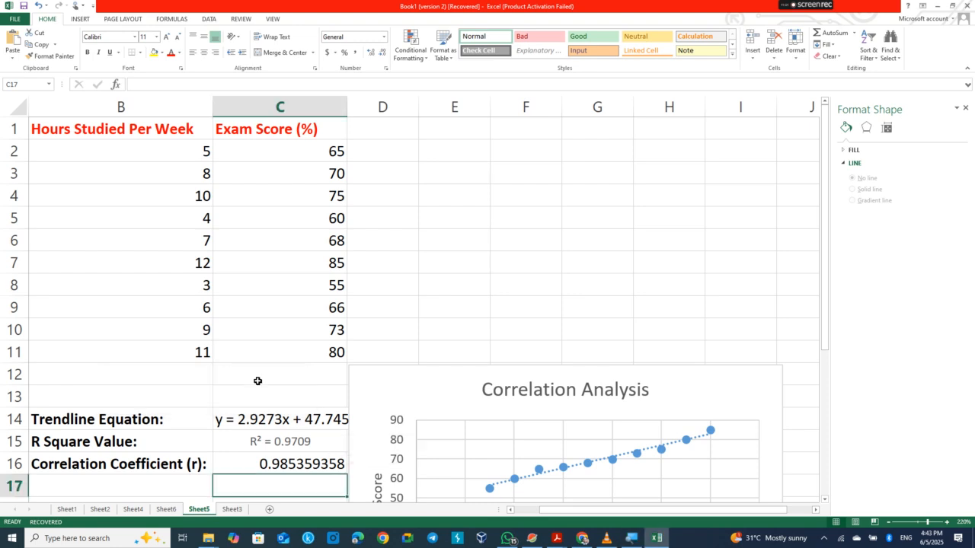
drag(657, 382, 670, 150)
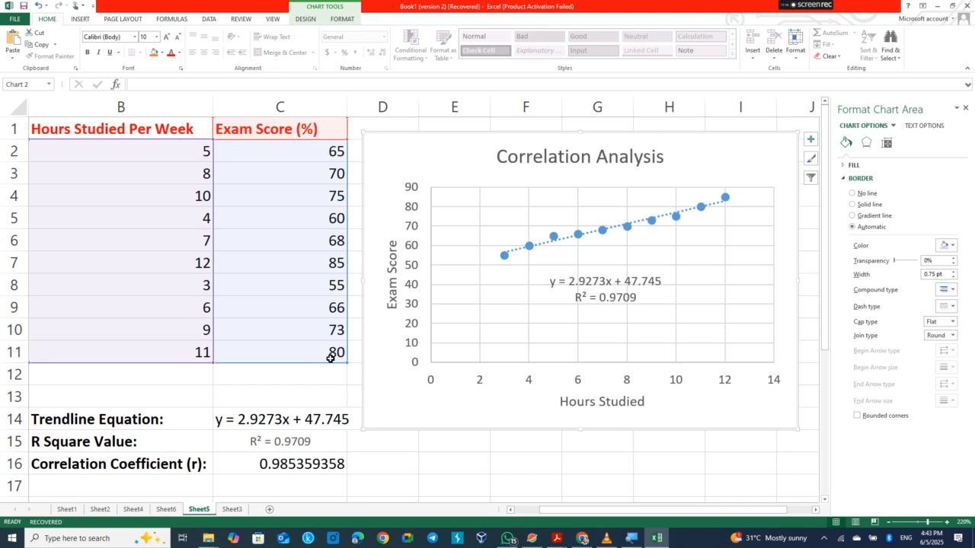
click(802, 97)
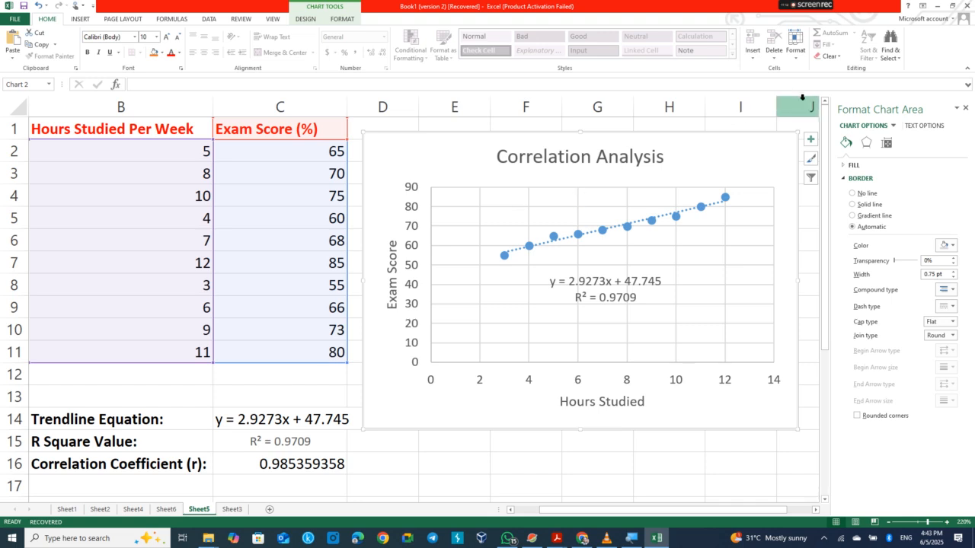